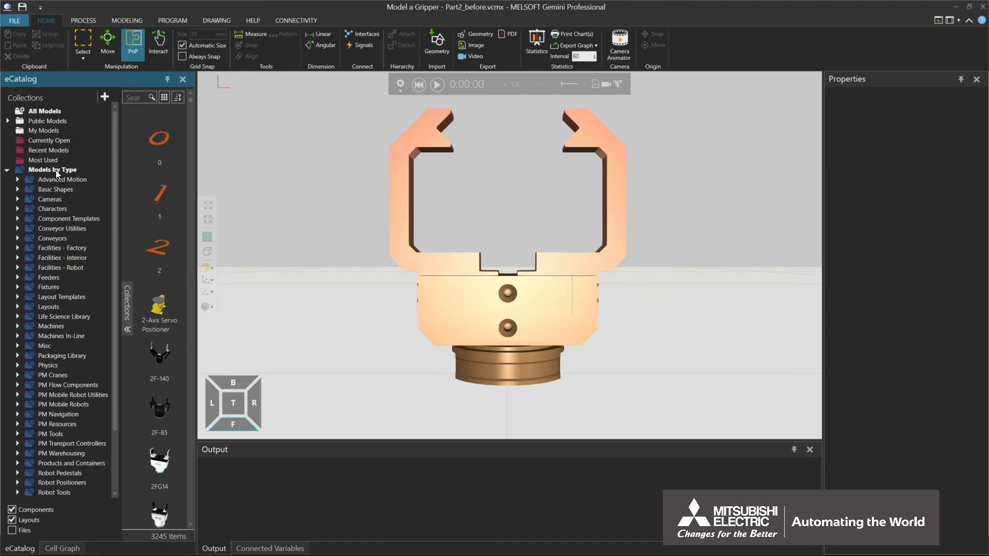
# Add the Generic Articulated Robot from the Visual Components robot collection to the layout beside the gripper.
pyautogui.moveTo(116, 172); pyautogui.dragTo(116, 260)
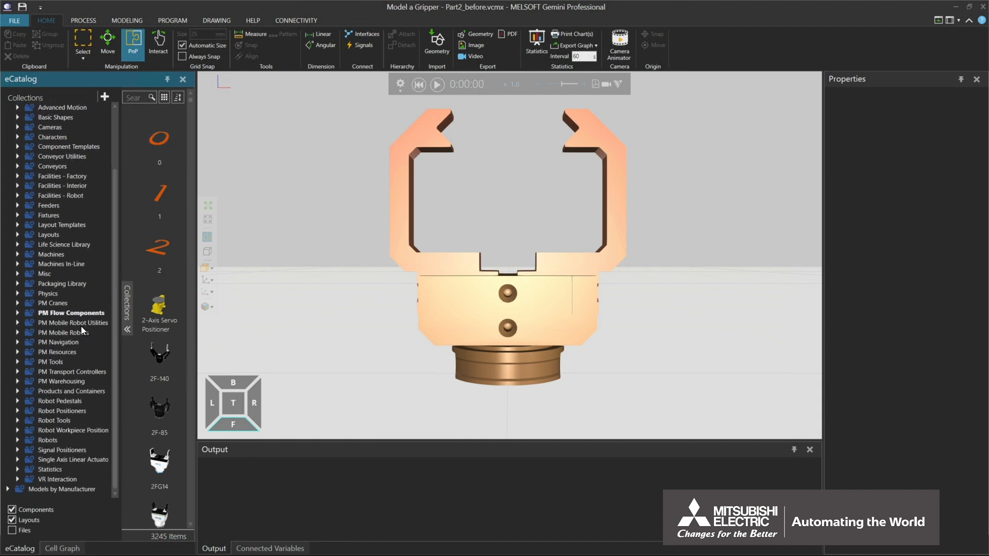
pyautogui.click(17, 440)
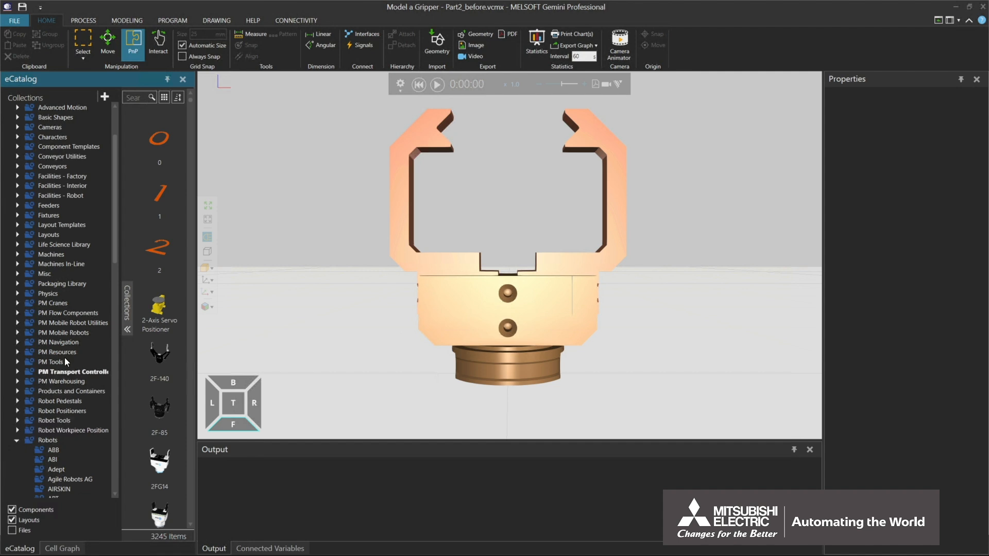
pyautogui.moveTo(115, 248); pyautogui.dragTo(103, 468)
pyautogui.click(66, 410)
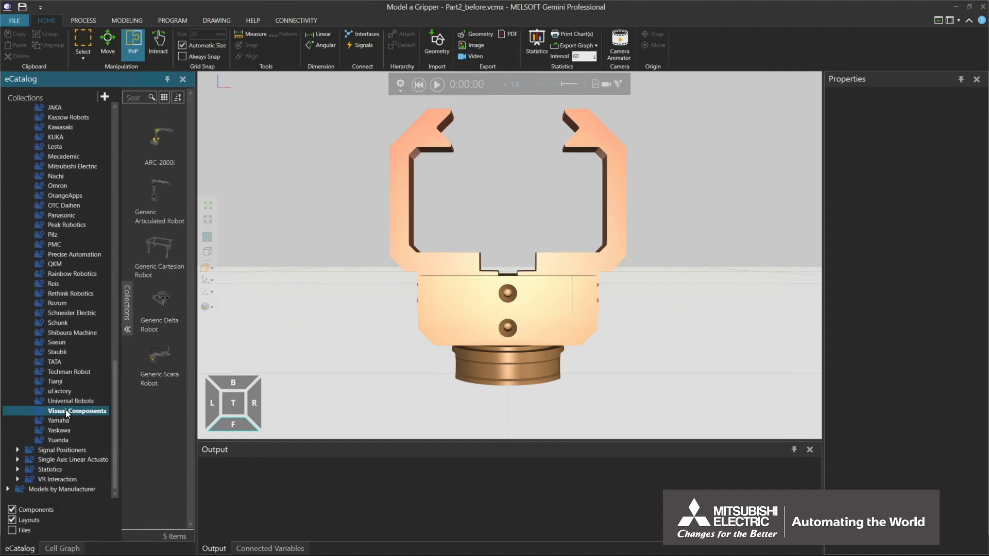
pyautogui.moveTo(154, 201); pyautogui.dragTo(252, 302)
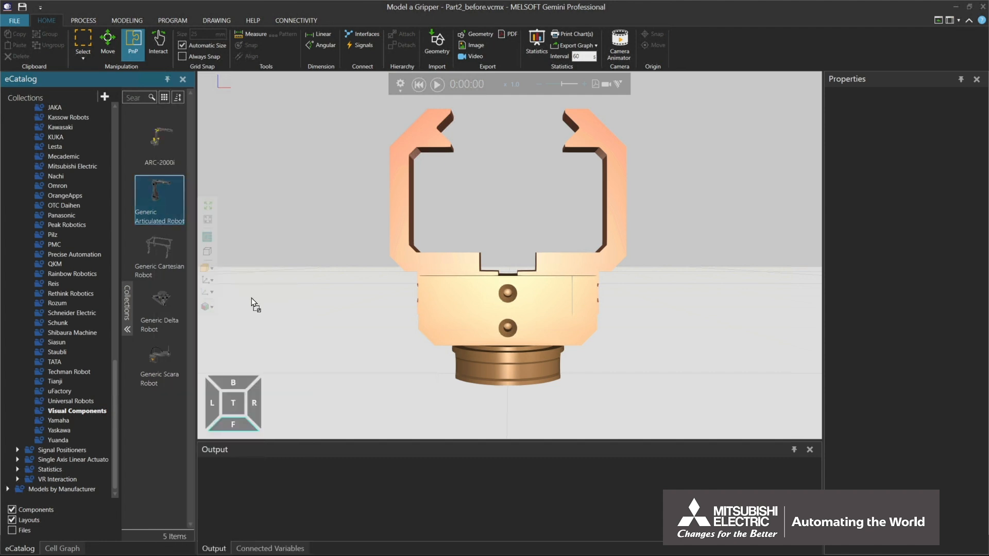
pyautogui.scroll(-8, 253, 302)
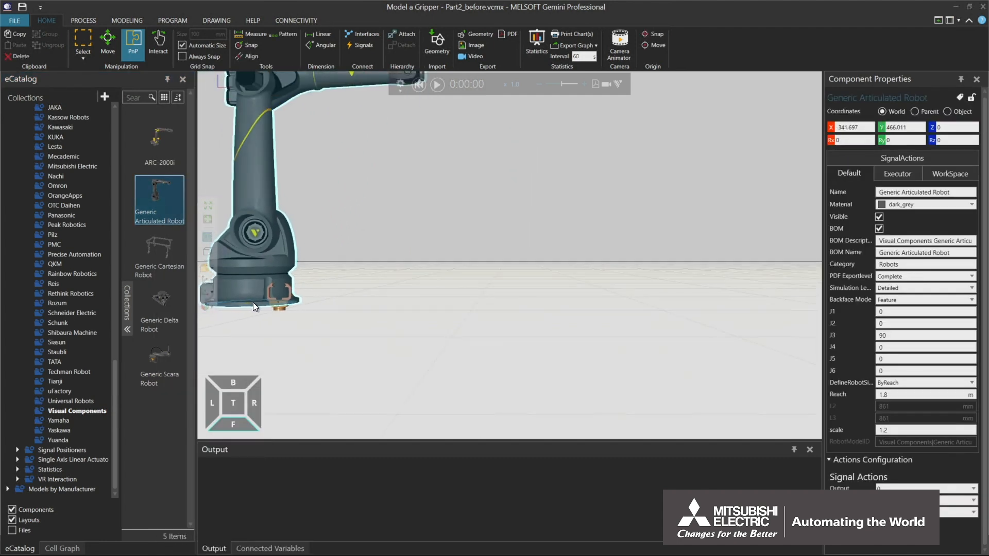
# Mount the two-finger gripper on the articulated robot's end flange by plug-and-play snapping.
pyautogui.click(400, 355)
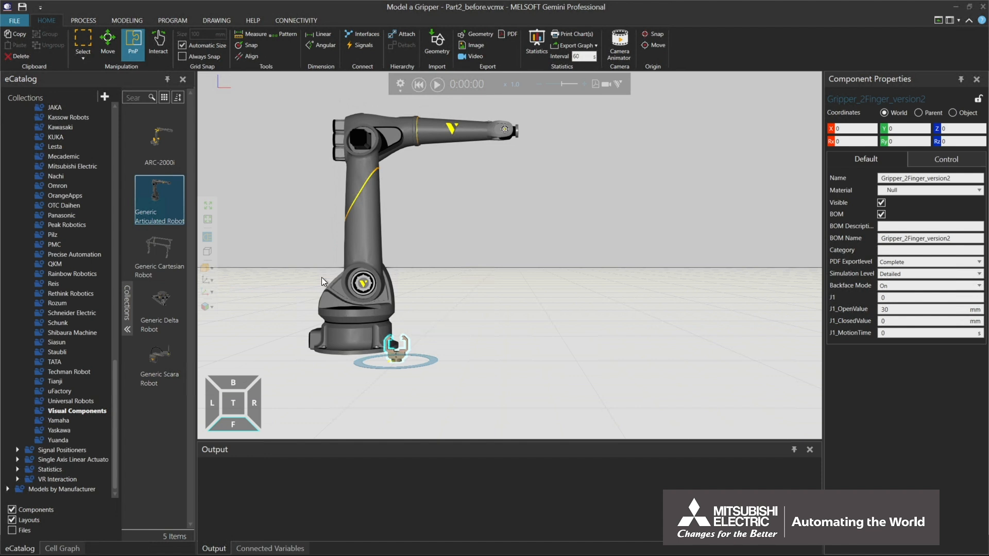
pyautogui.click(133, 54)
pyautogui.moveTo(537, 208); pyautogui.dragTo(533, 223, button='right')
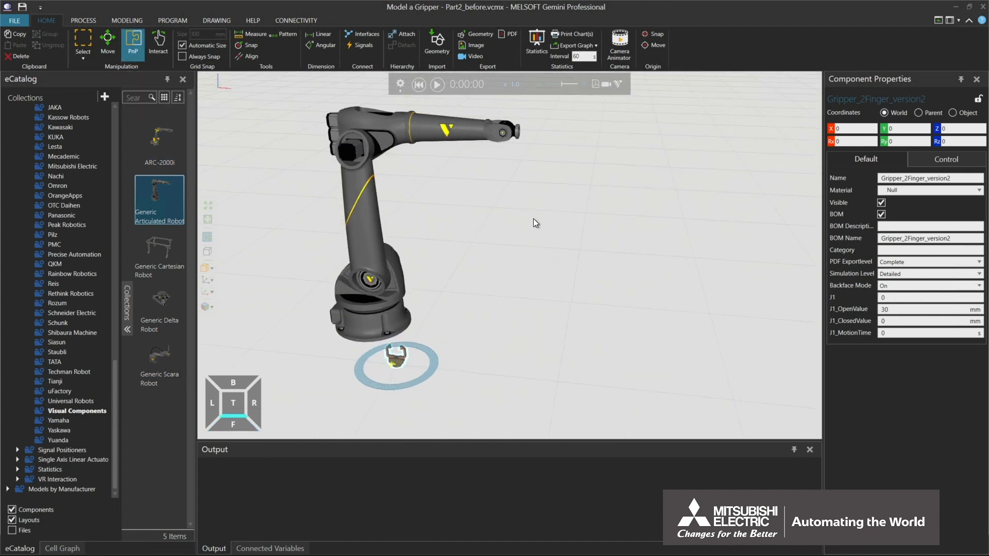
pyautogui.moveTo(397, 362); pyautogui.dragTo(513, 138)
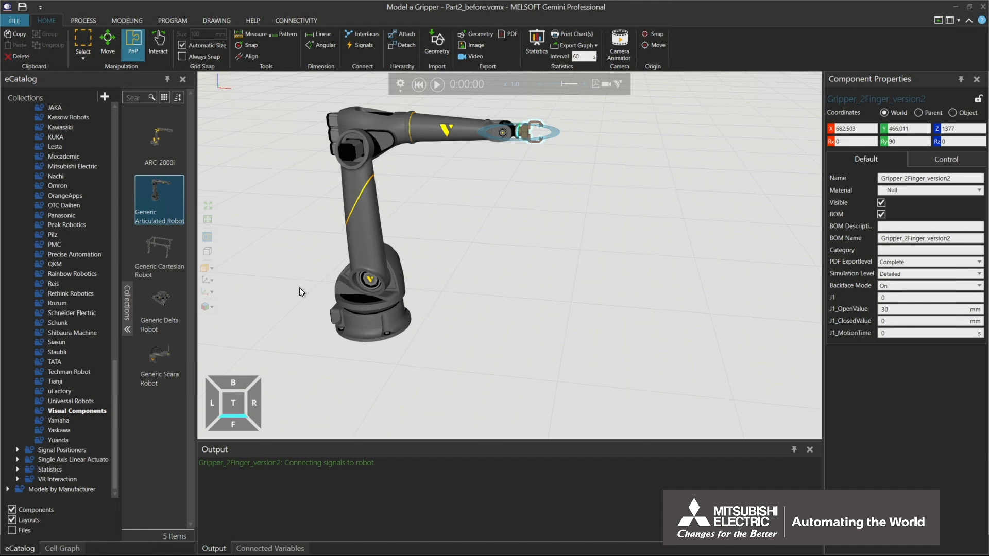
# Add Lathe Comp 3 from the Products and Containers collection to the floor in front of the robot.
pyautogui.moveTo(113, 387); pyautogui.dragTo(115, 206)
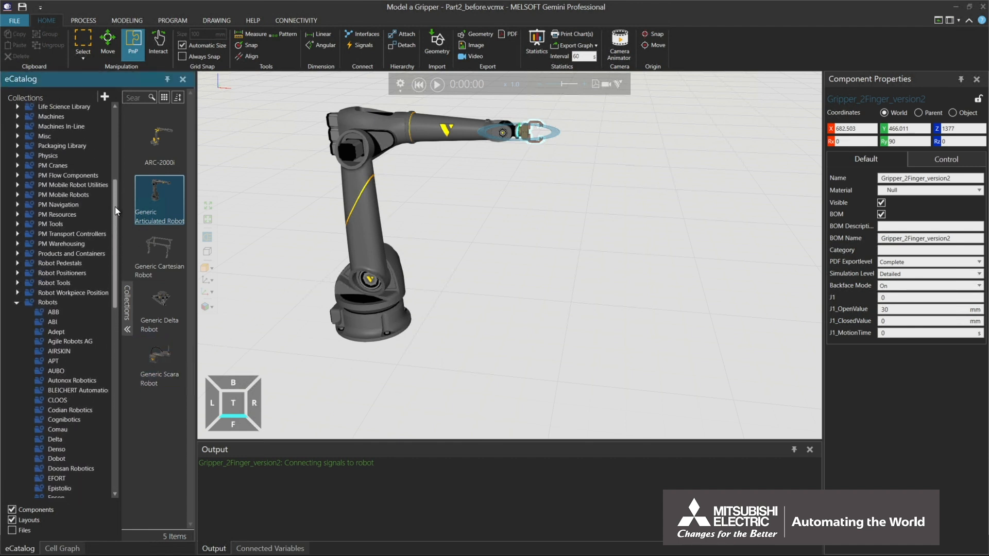
pyautogui.click(53, 253)
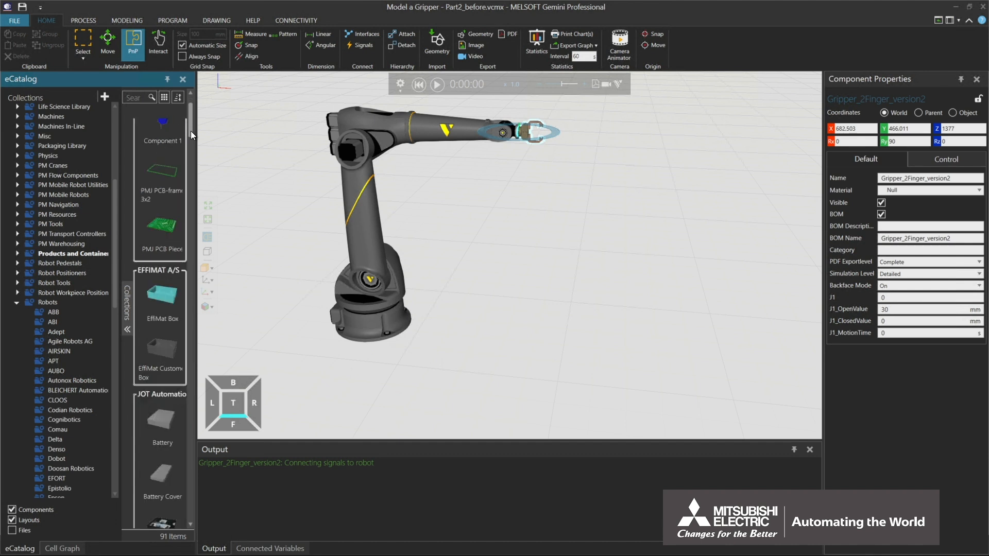
pyautogui.moveTo(191, 133); pyautogui.dragTo(191, 340)
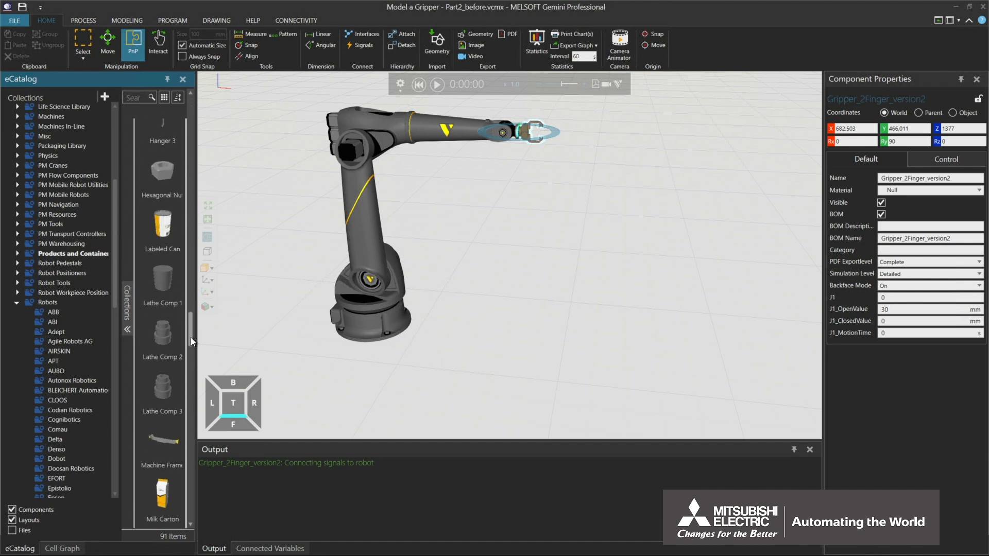
pyautogui.moveTo(153, 408); pyautogui.dragTo(221, 407)
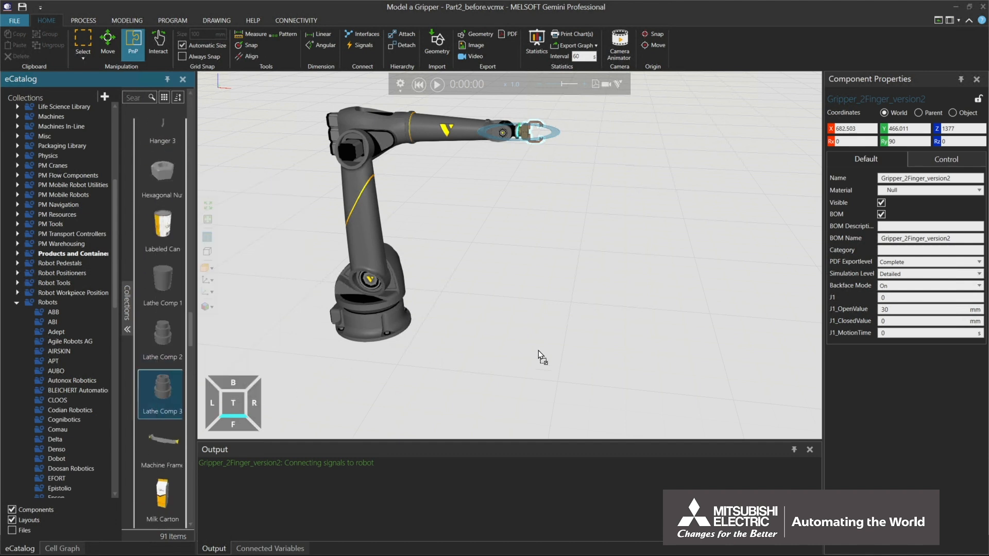
pyautogui.moveTo(538, 350); pyautogui.dragTo(562, 344)
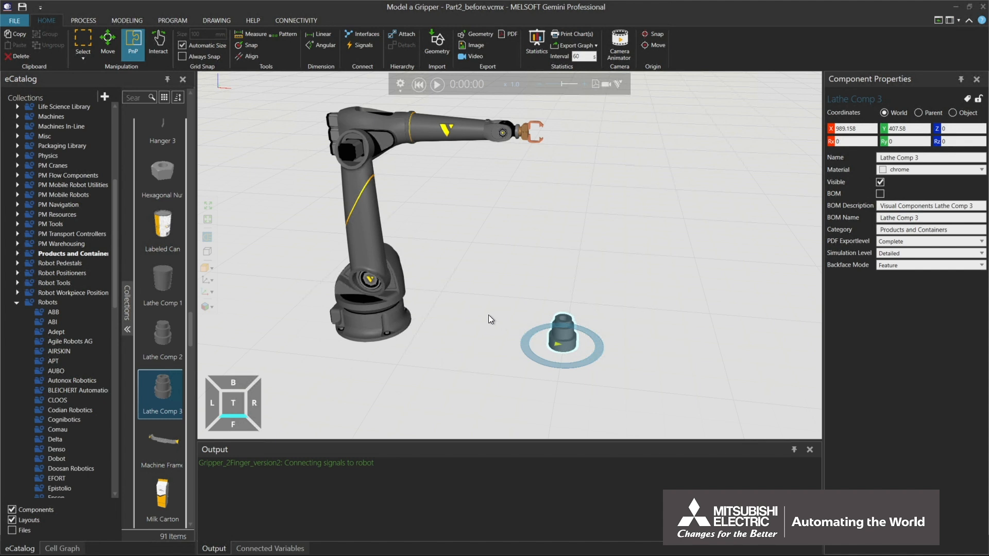
# Move Lathe Comp 3 along X and Y to about X 798, Y 465, in line with the robot arm beneath the gripper.
pyautogui.click(109, 49)
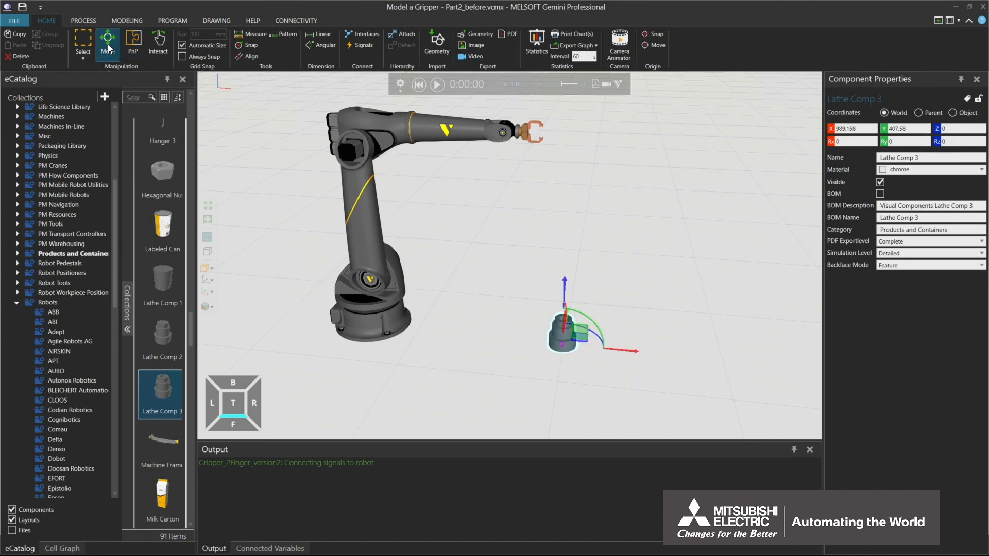
pyautogui.click(237, 408)
pyautogui.moveTo(564, 221); pyautogui.dragTo(558, 209)
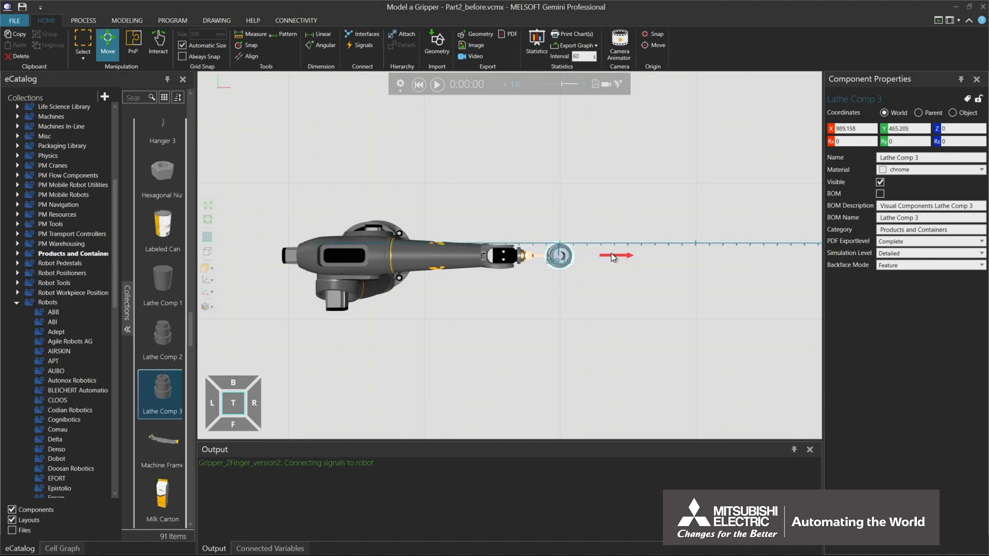
pyautogui.moveTo(612, 256); pyautogui.dragTo(586, 254)
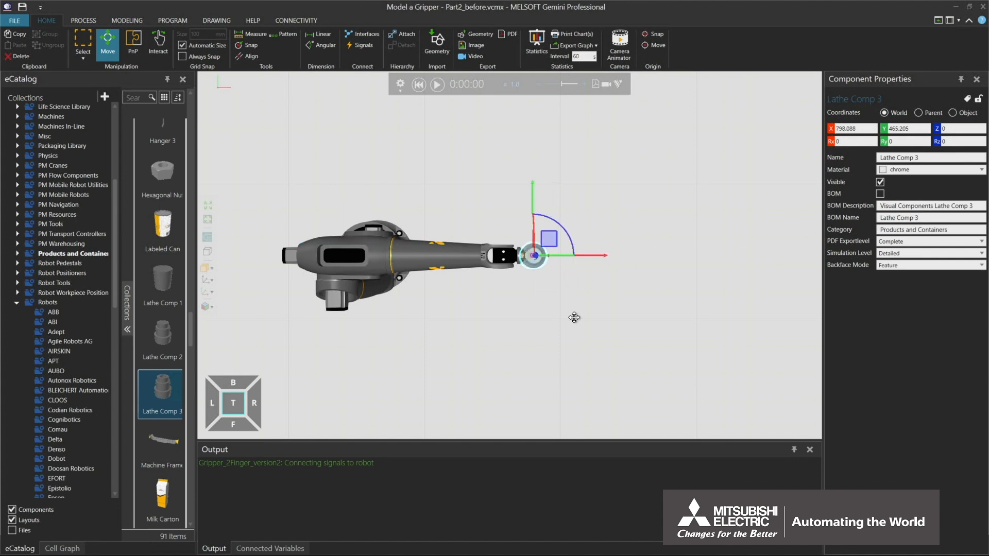
pyautogui.moveTo(574, 318); pyautogui.dragTo(571, 292, button='right')
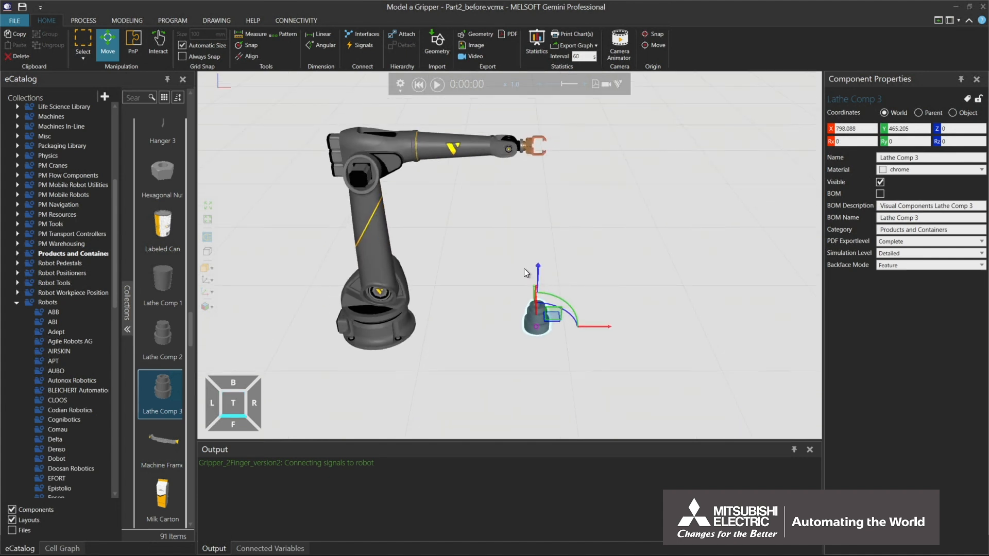
# Jog the articulated robot so its gripper points down at the floor, and lower the arm to about Z 1197.
pyautogui.click(183, 19)
pyautogui.click(208, 42)
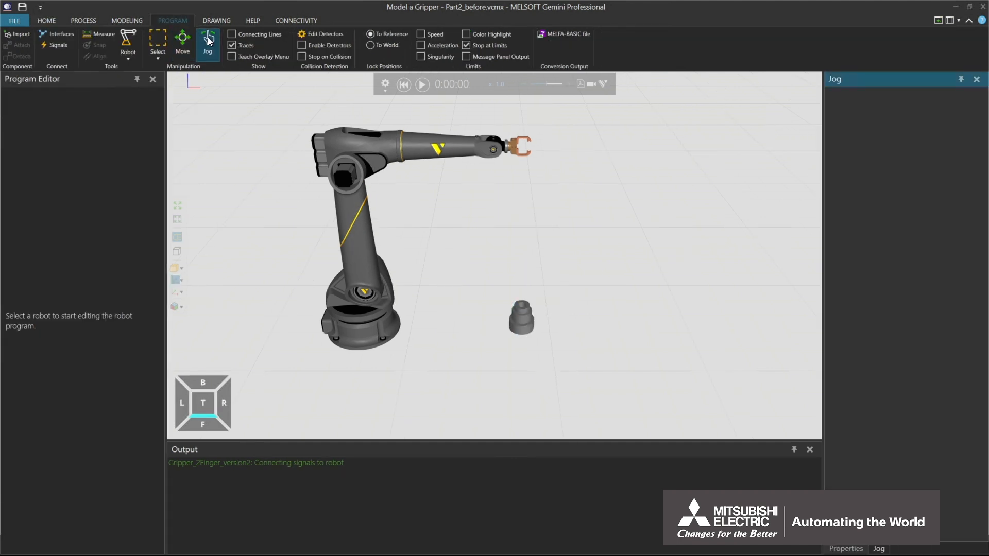
pyautogui.click(344, 234)
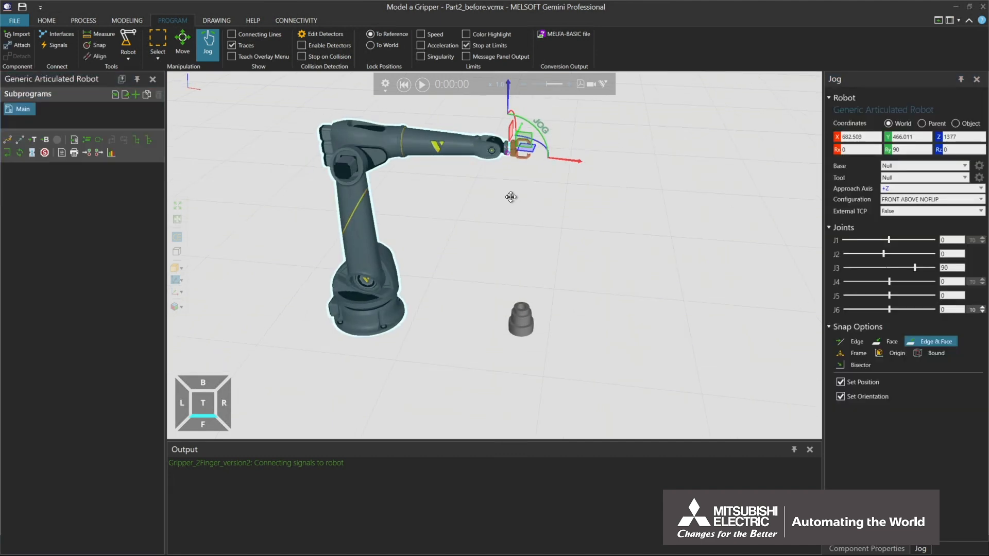
pyautogui.scroll(3, 507, 199)
pyautogui.moveTo(510, 196); pyautogui.dragTo(507, 235, button='right')
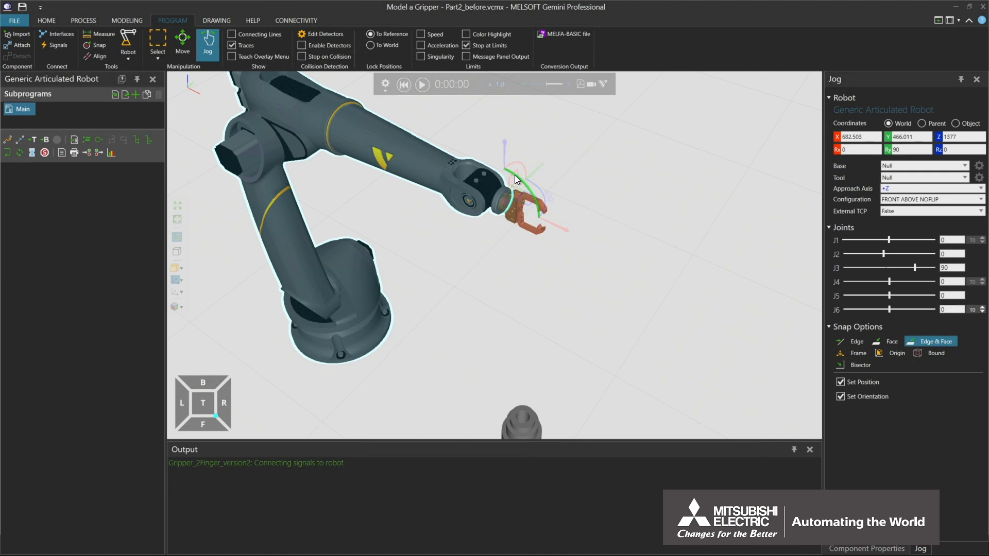
pyautogui.moveTo(514, 175); pyautogui.dragTo(522, 213)
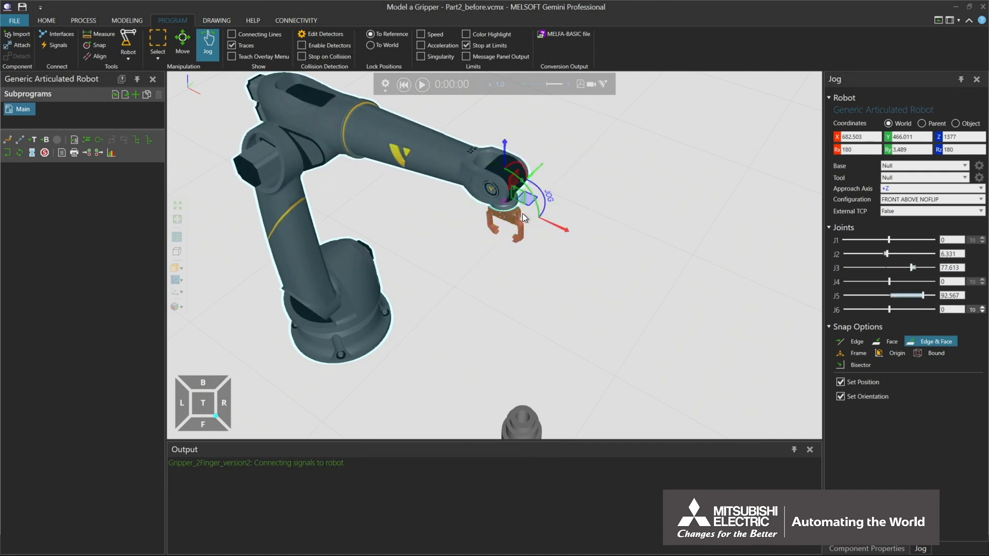
pyautogui.scroll(-3, 522, 213)
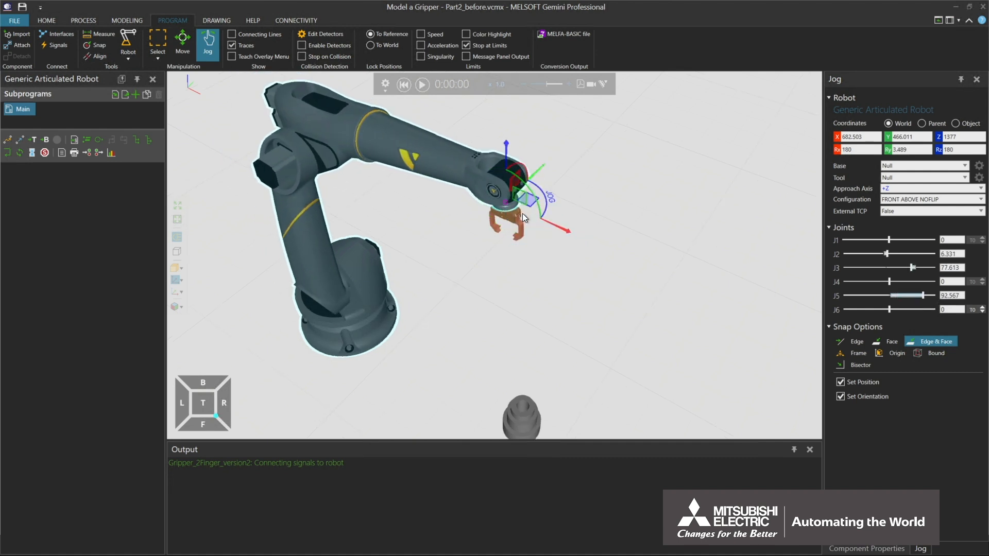
pyautogui.click(205, 426)
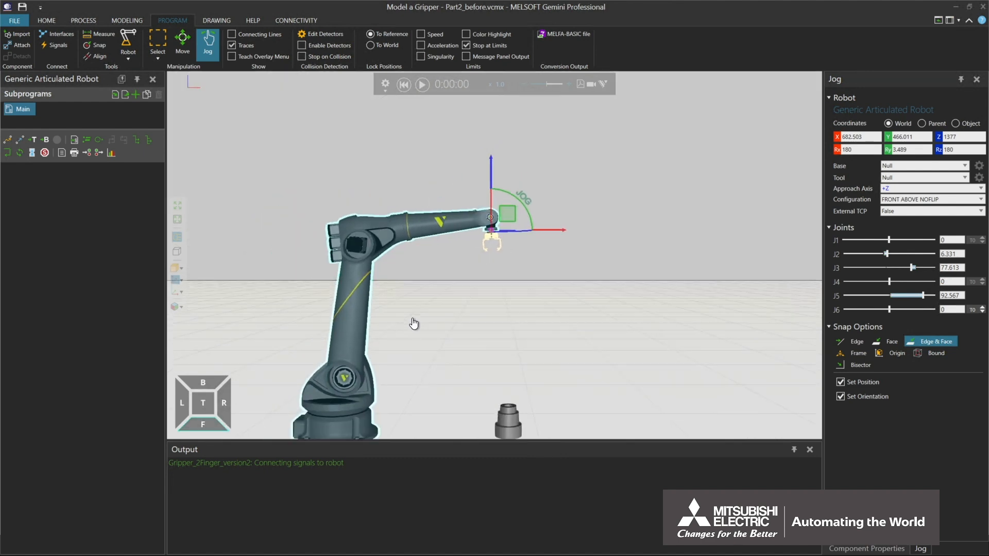
pyautogui.moveTo(557, 139); pyautogui.dragTo(557, 166)
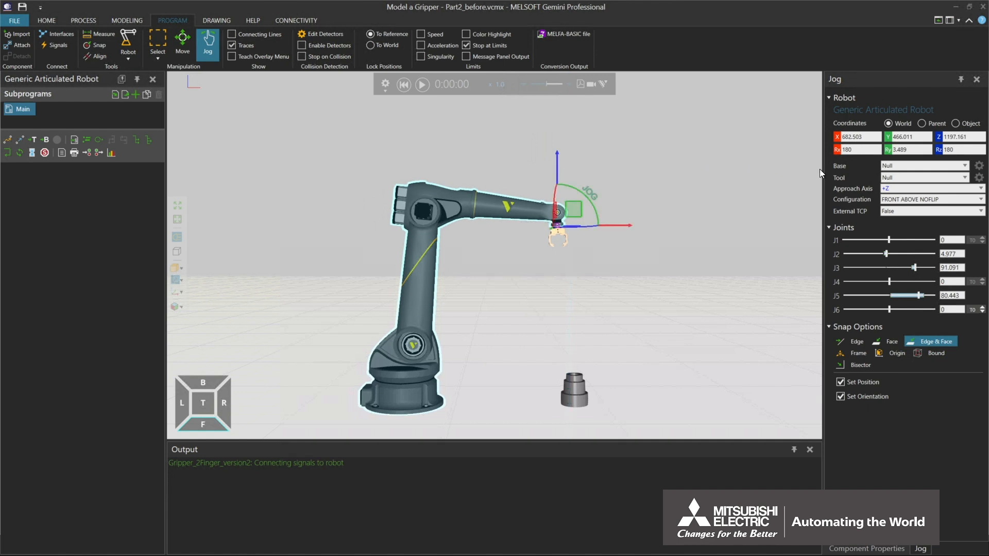
# Set the robot's active tool frame to the gripper's TCP for jogging.
pyautogui.click(889, 177)
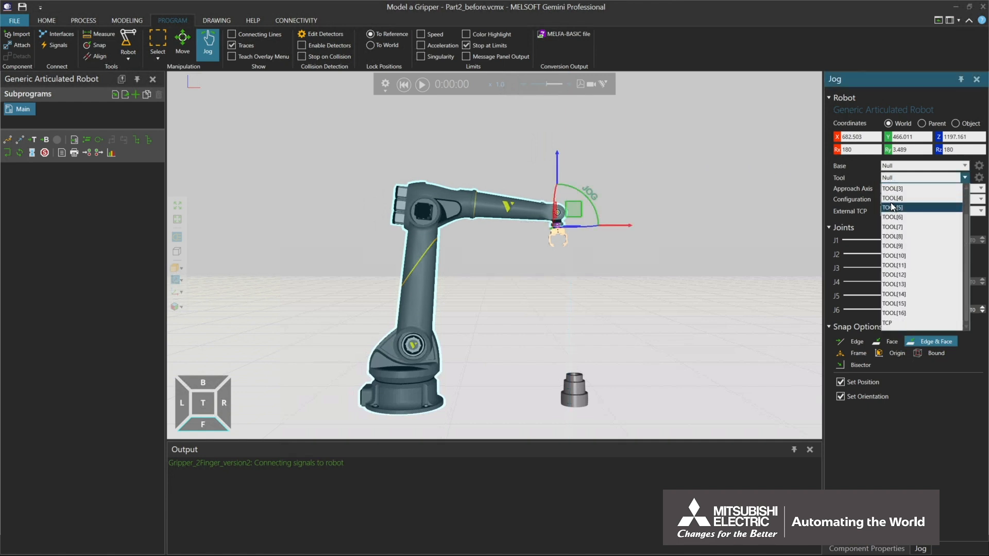
pyautogui.click(892, 322)
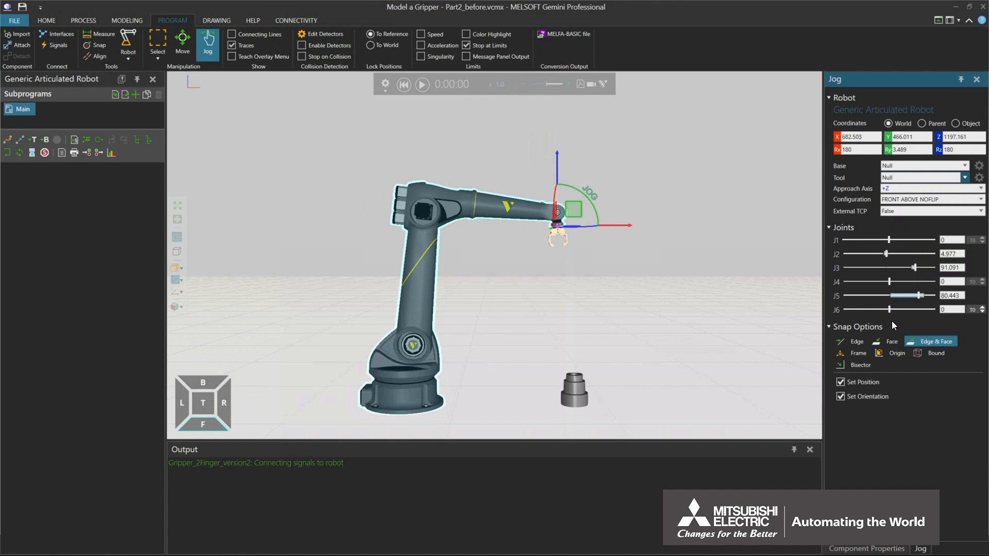
pyautogui.scroll(5, 561, 257)
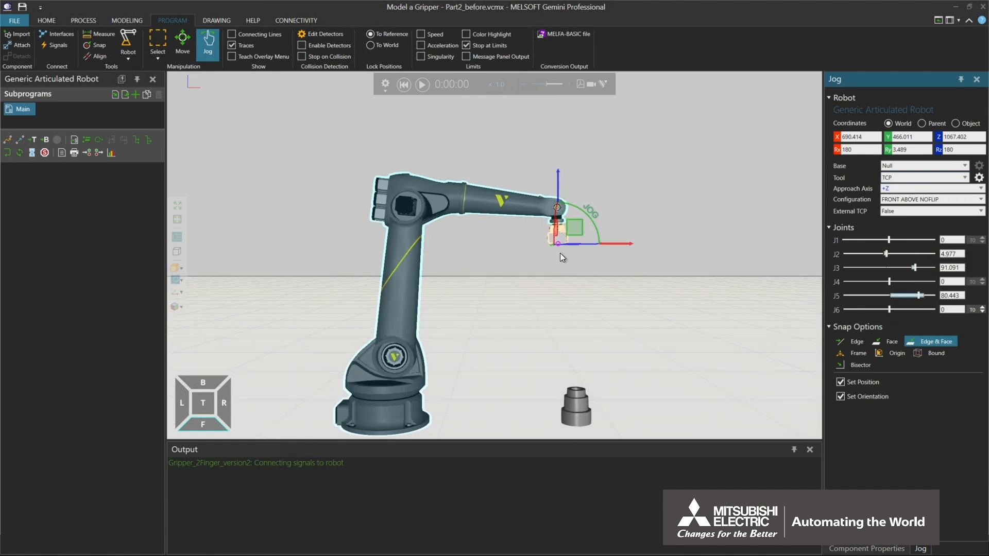
pyautogui.keyDown('ctrl'); pyautogui.moveTo(561, 257); pyautogui.dragTo(518, 292, button='right'); pyautogui.keyUp('ctrl')
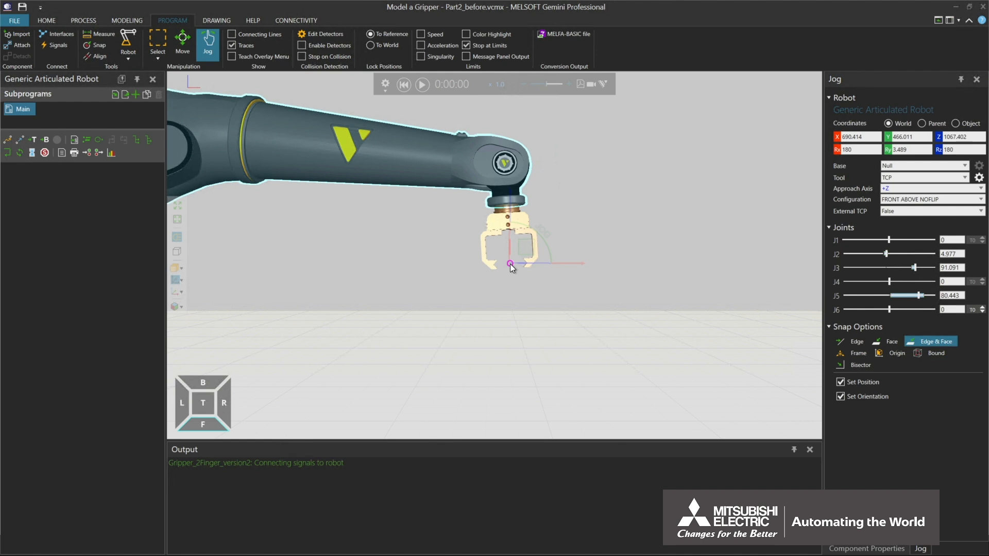
# Record the robot's current pose above the part as a point-to-point motion in the Main program.
pyautogui.click(510, 263)
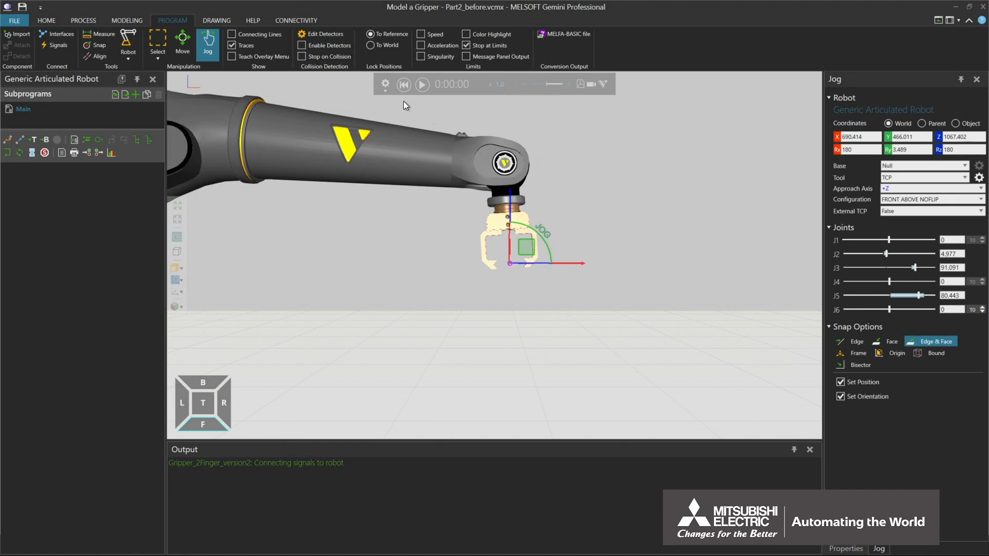
pyautogui.click(384, 90)
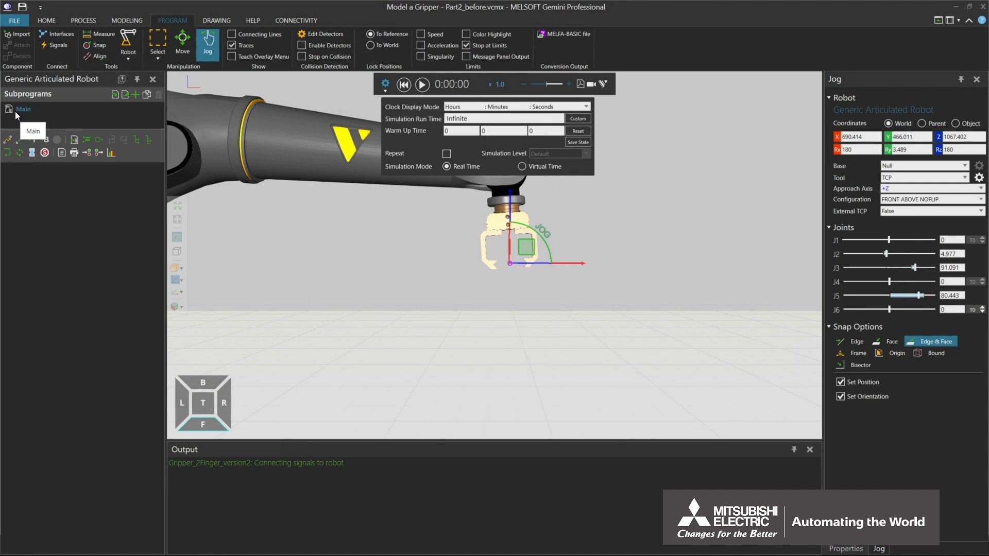
pyautogui.click(8, 141)
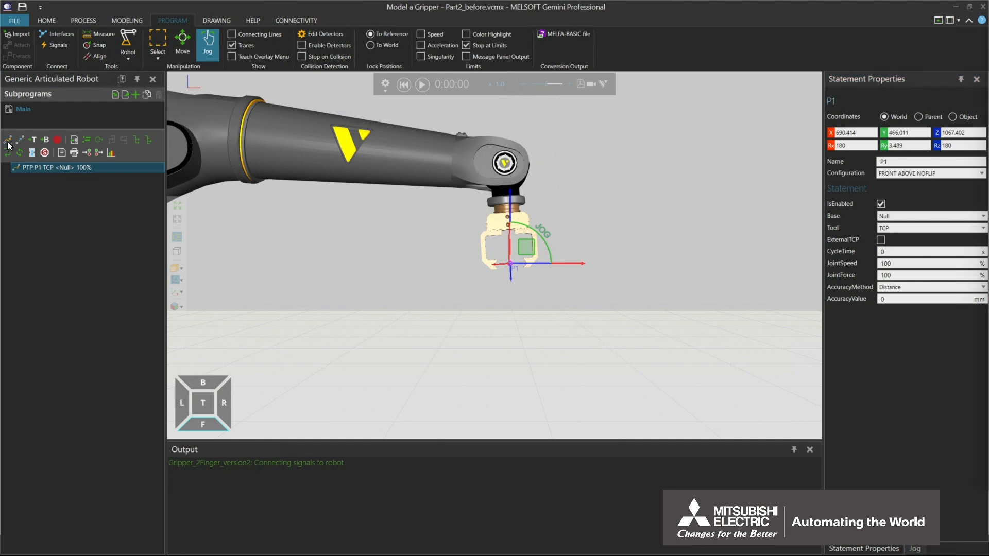
# Snap the robot's TCP to the top of Lathe Comp 3 using 1 Point mode and the Edge & Face snap type.
pyautogui.click(99, 45)
pyautogui.scroll(-2, 316, 267)
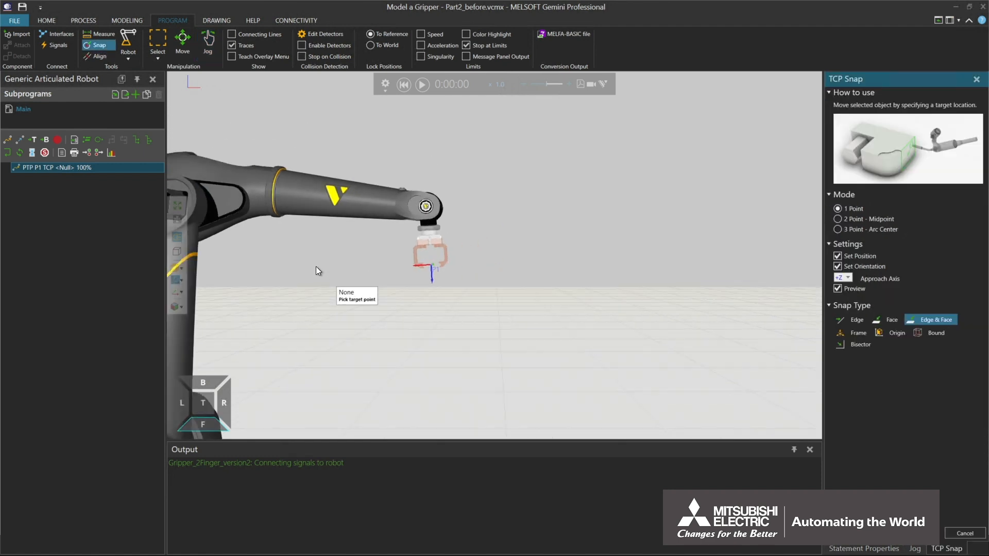
pyautogui.scroll(-3, 317, 266)
pyautogui.moveTo(314, 331); pyautogui.dragTo(487, 268, button='middle')
pyautogui.moveTo(684, 309); pyautogui.dragTo(670, 314, button='right')
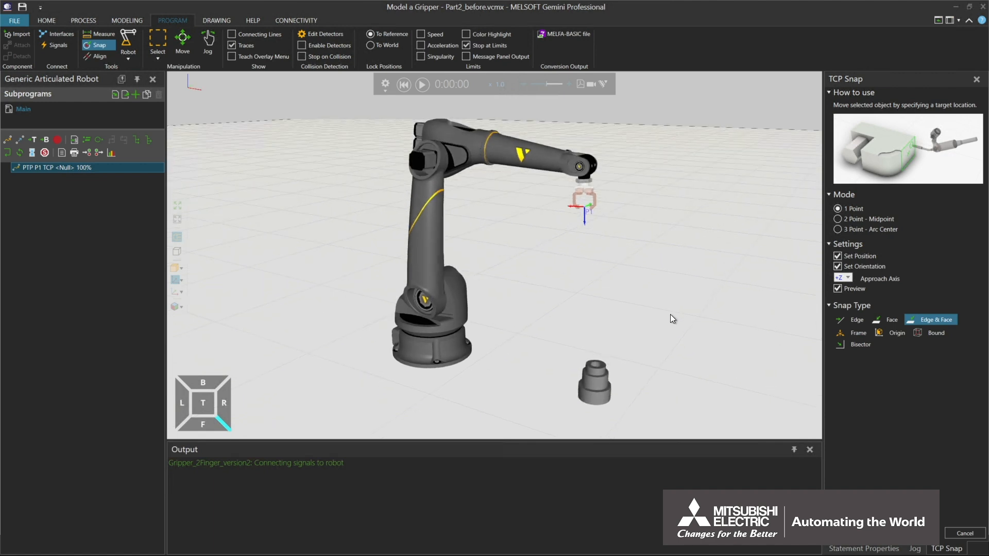
pyautogui.click(595, 364)
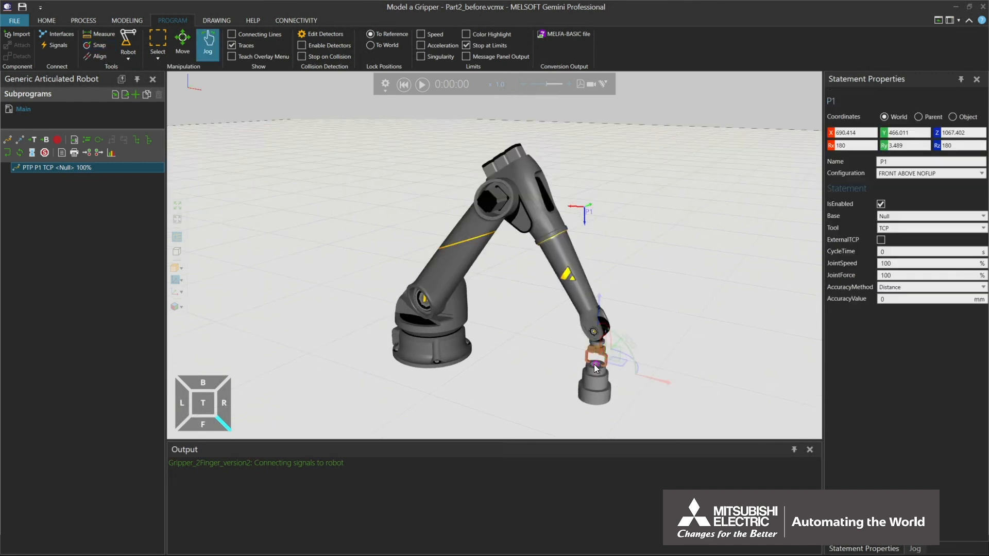
pyautogui.click(203, 421)
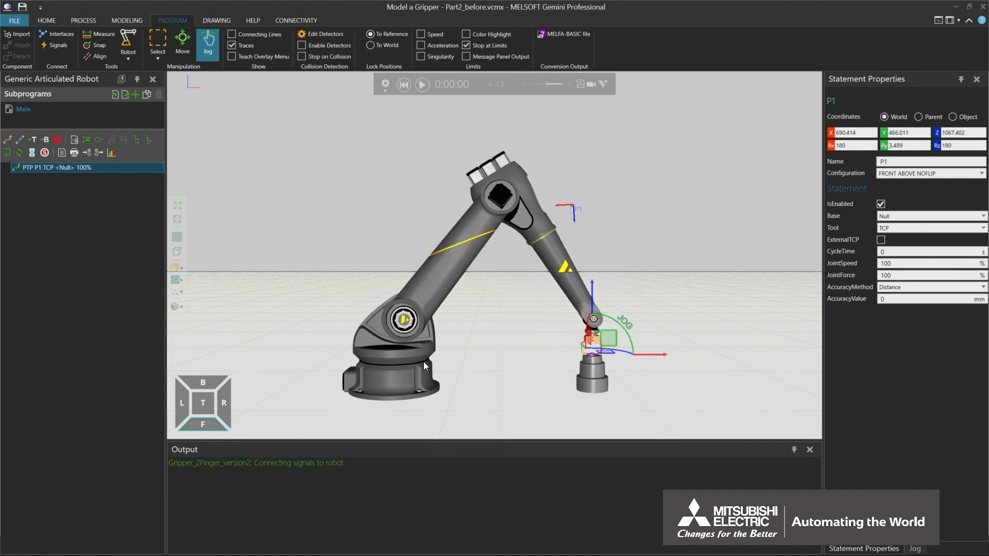
# Jog the robot's TCP straight up to about Z 267 above the part, record it as a linear motion, and reset the simulation.
pyautogui.moveTo(593, 304); pyautogui.dragTo(594, 289)
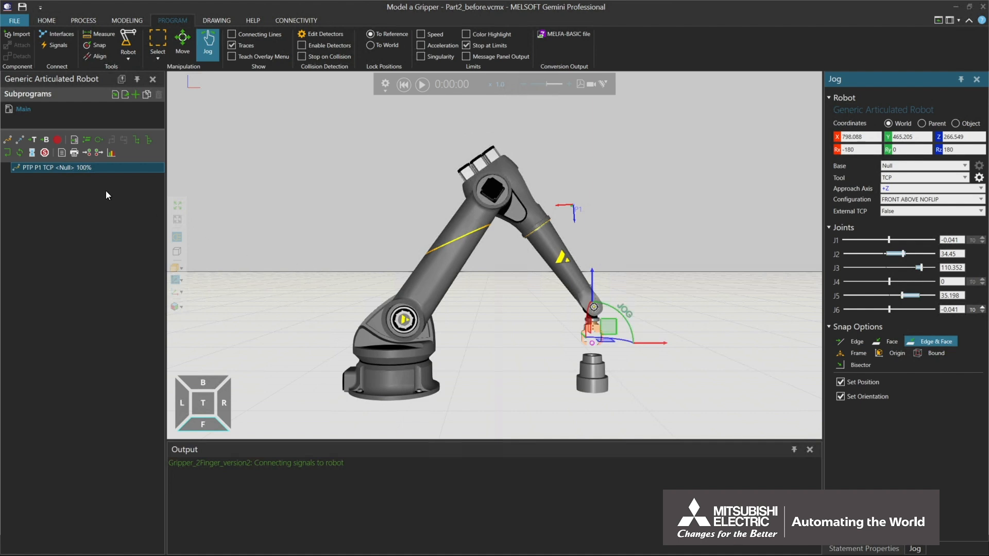
pyautogui.click(20, 141)
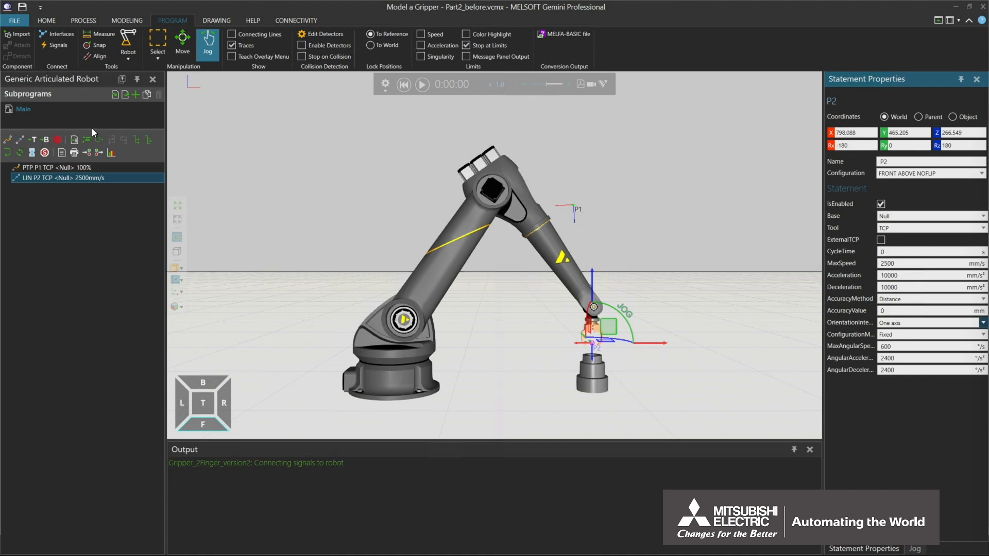
pyautogui.click(404, 85)
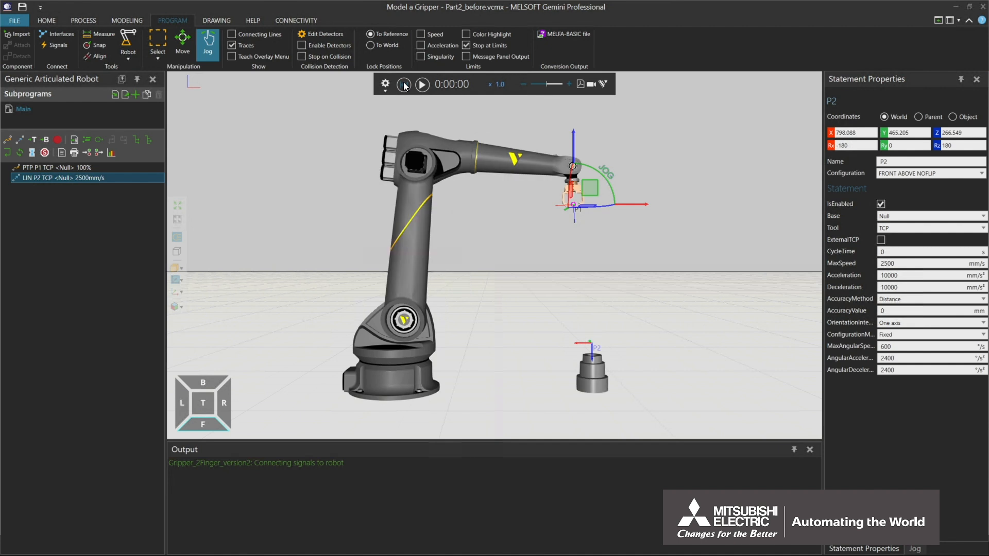
# Display the signal connections between the articulated robot and the gripper, moving the gripper's signal box clear of the arm.
pyautogui.click(57, 48)
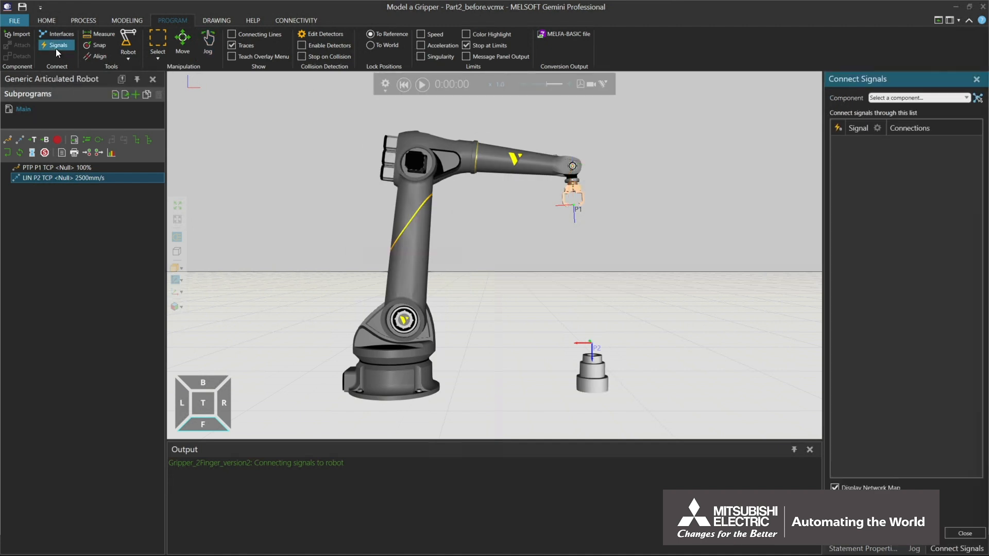
pyautogui.click(405, 257)
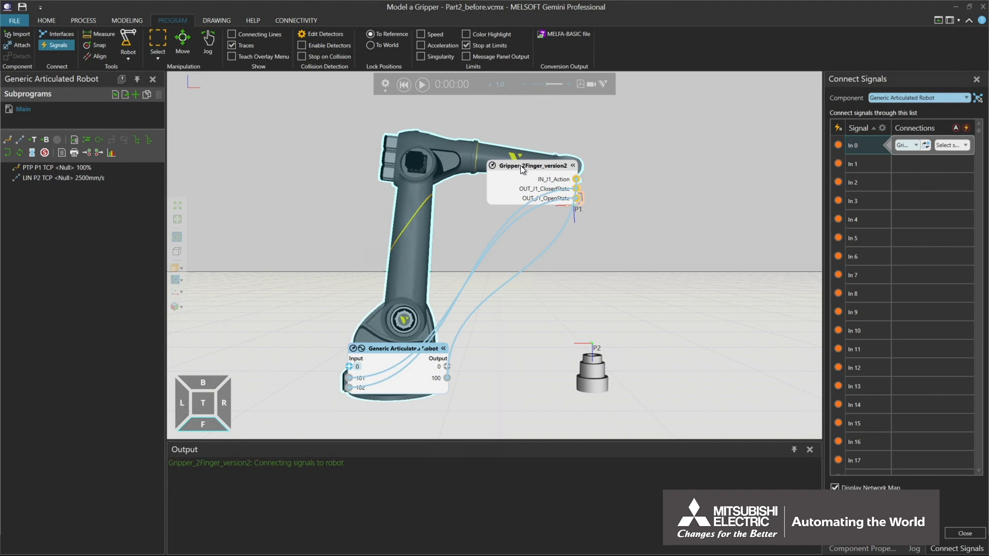
pyautogui.moveTo(522, 169); pyautogui.dragTo(493, 230)
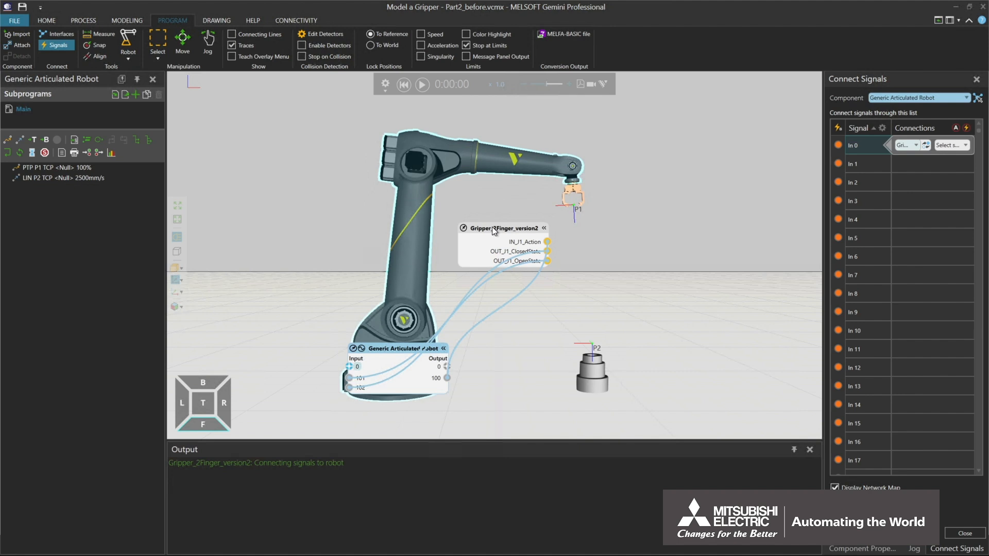
pyautogui.click(424, 85)
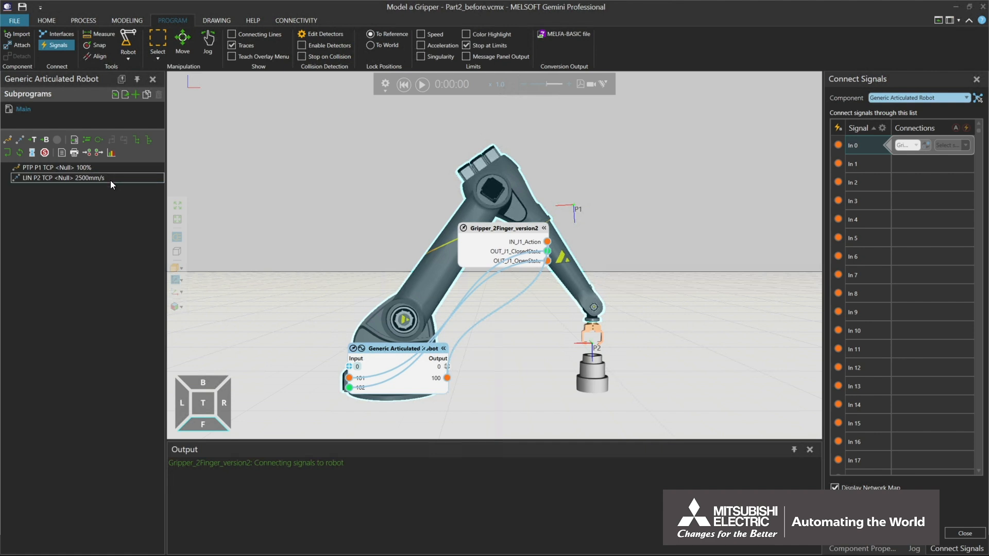
pyautogui.scroll(3, 628, 341)
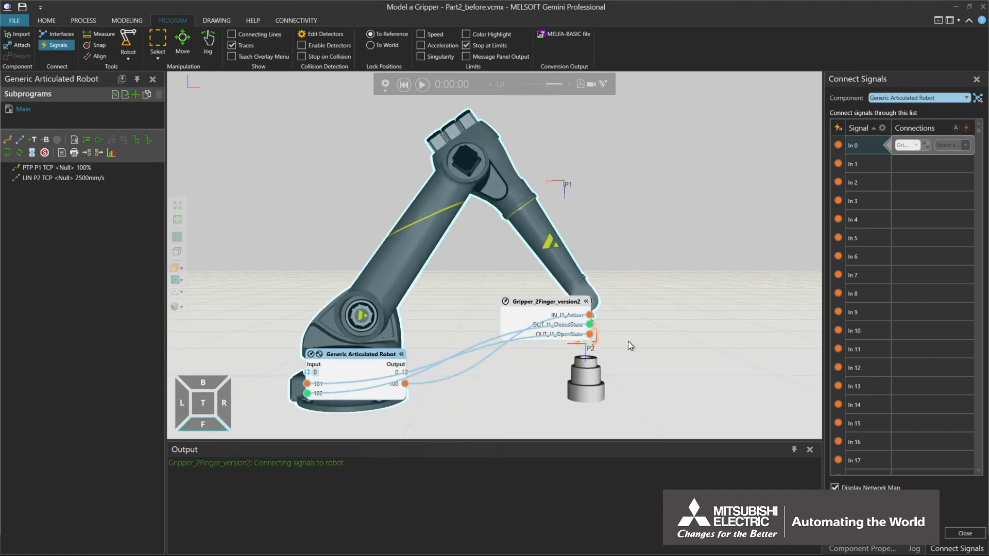
pyautogui.moveTo(554, 300); pyautogui.dragTo(491, 299)
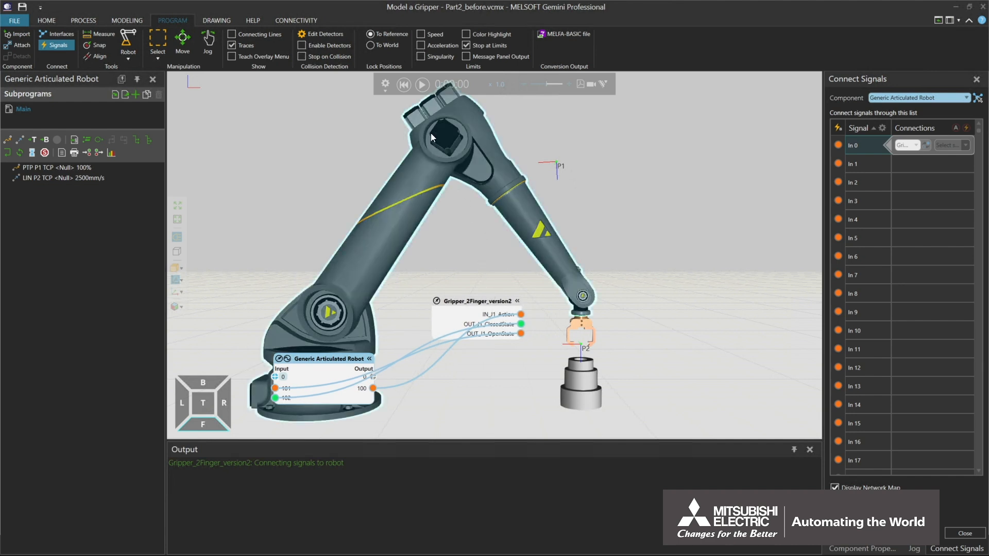
# Run the simulation and toggle the gripper's IN_J1_Action signal to test the fingers, resetting the simulation at the end.
pyautogui.click(425, 84)
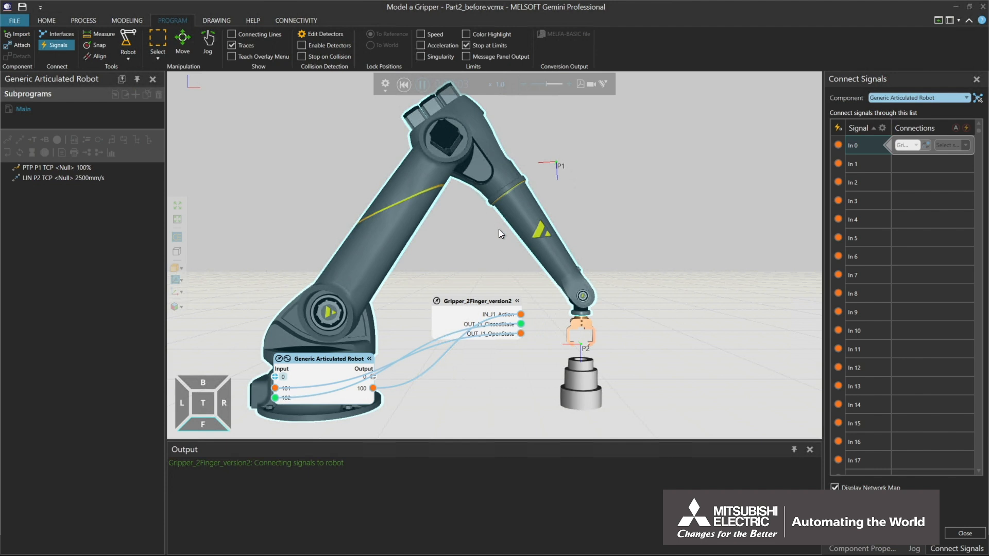
pyautogui.click(521, 315)
pyautogui.click(521, 315)
pyautogui.click(519, 315)
pyautogui.click(519, 316)
pyautogui.click(573, 330)
pyautogui.click(521, 316)
pyautogui.click(521, 315)
pyautogui.click(521, 315)
pyautogui.click(403, 85)
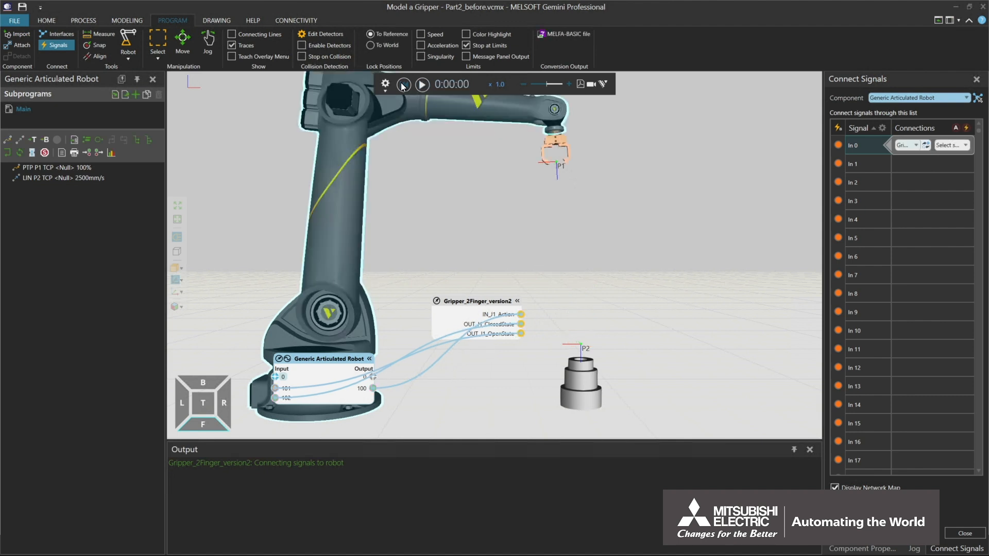
pyautogui.click(404, 85)
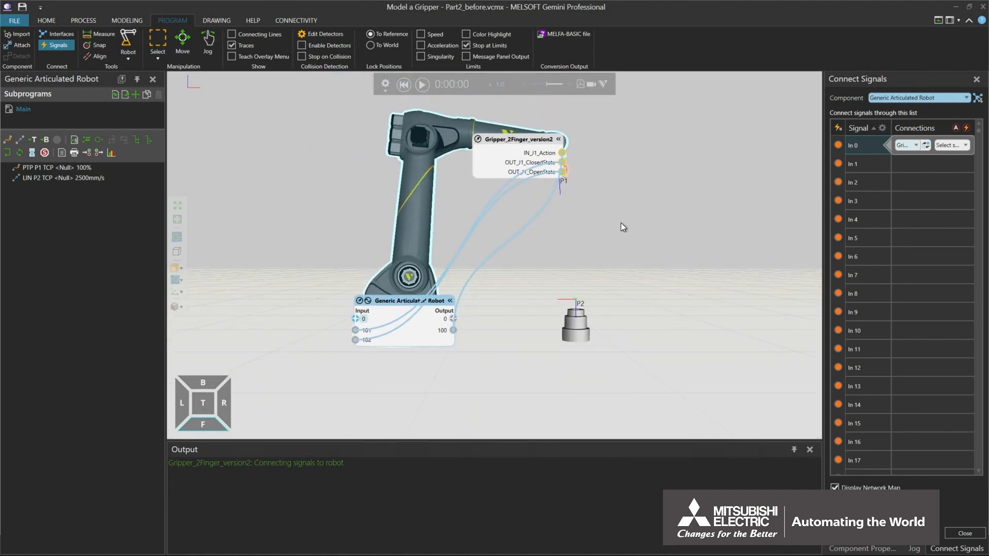
# Add a Set Binary Output statement between the P1 and P2 motions, with output port 100 set to True.
pyautogui.moveTo(621, 224); pyautogui.dragTo(615, 250, button='right')
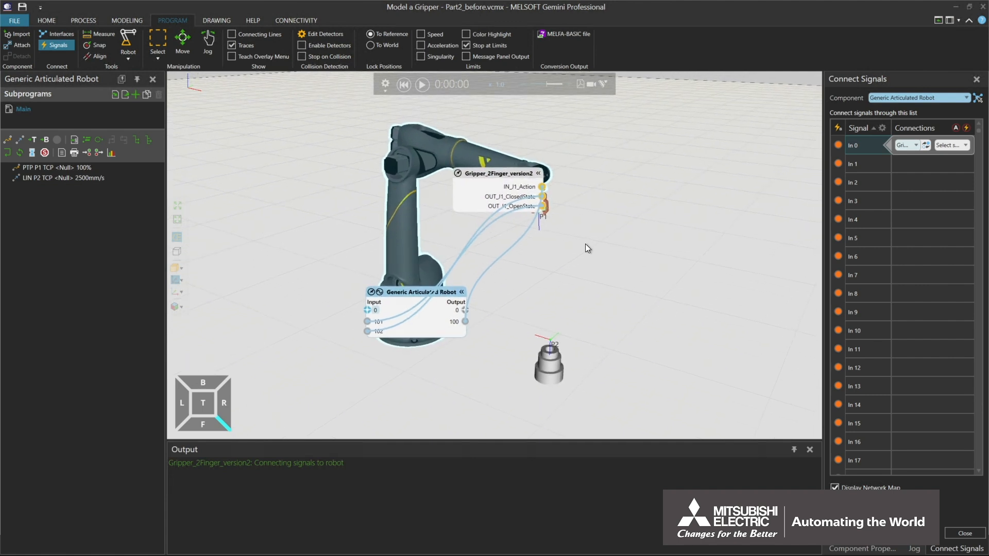
pyautogui.click(96, 152)
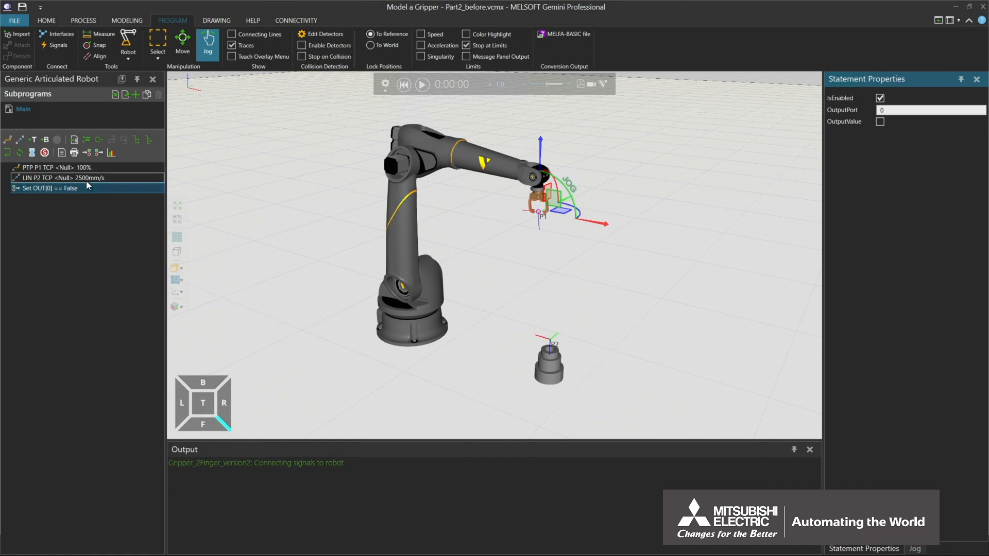
pyautogui.moveTo(84, 186); pyautogui.dragTo(87, 174)
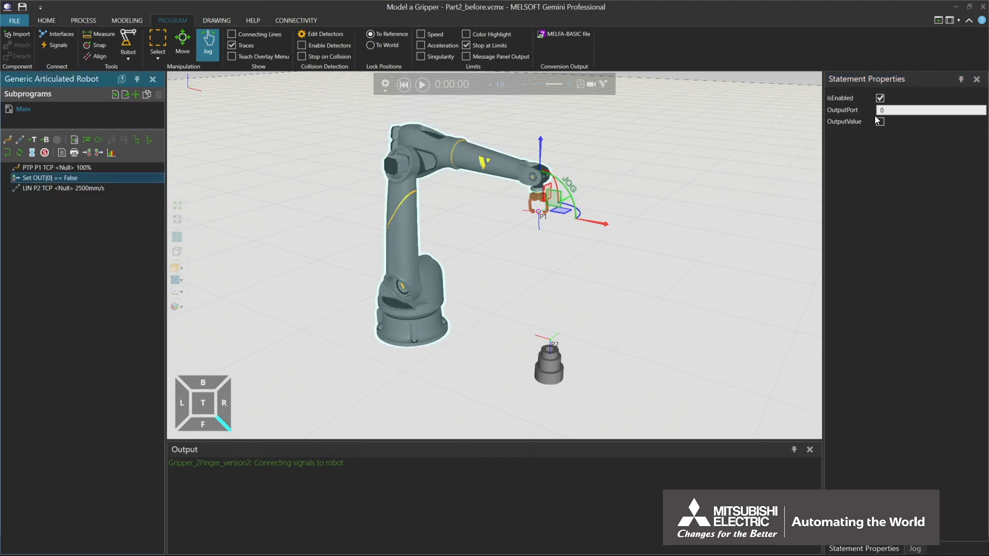
pyautogui.doubleClick(893, 109)
pyautogui.write('100')
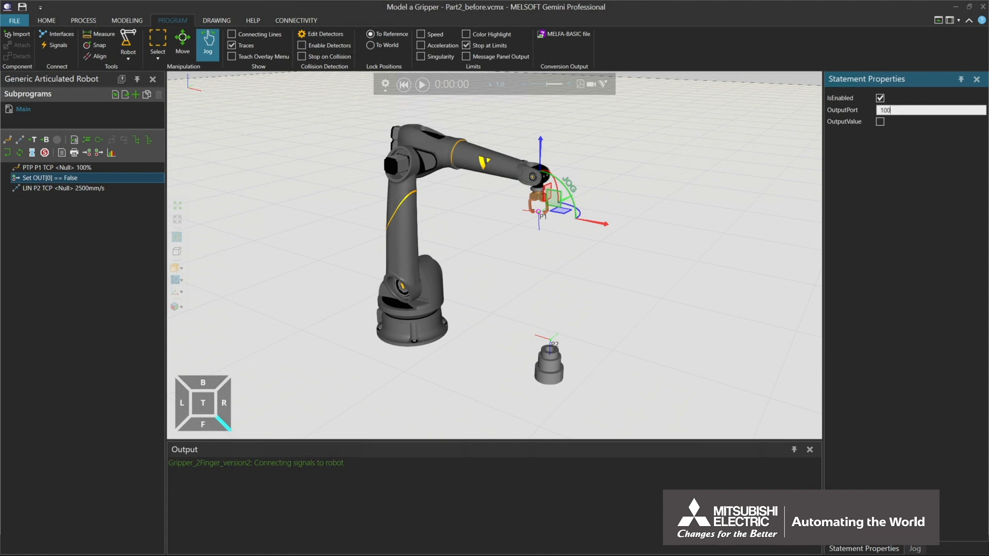
pyautogui.press('Return')
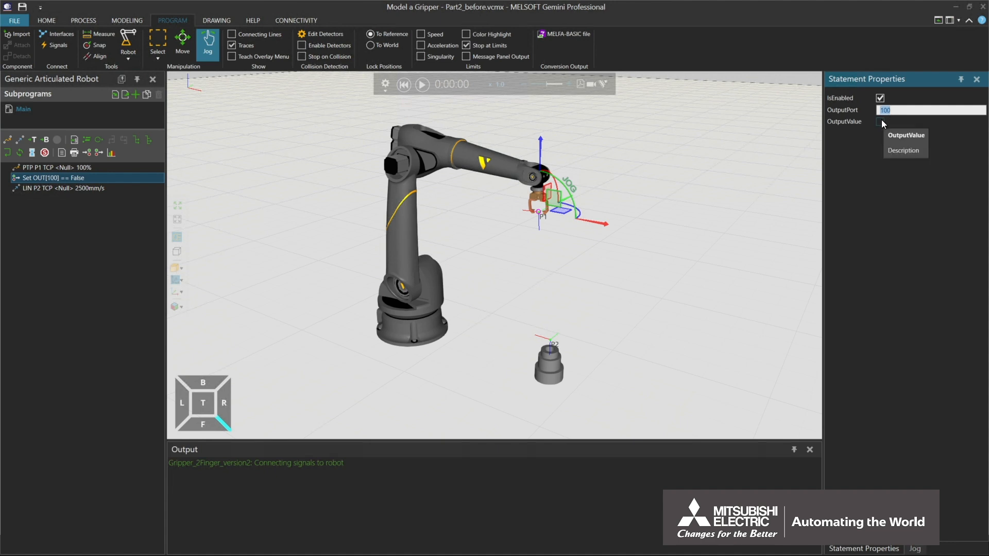
pyautogui.click(882, 120)
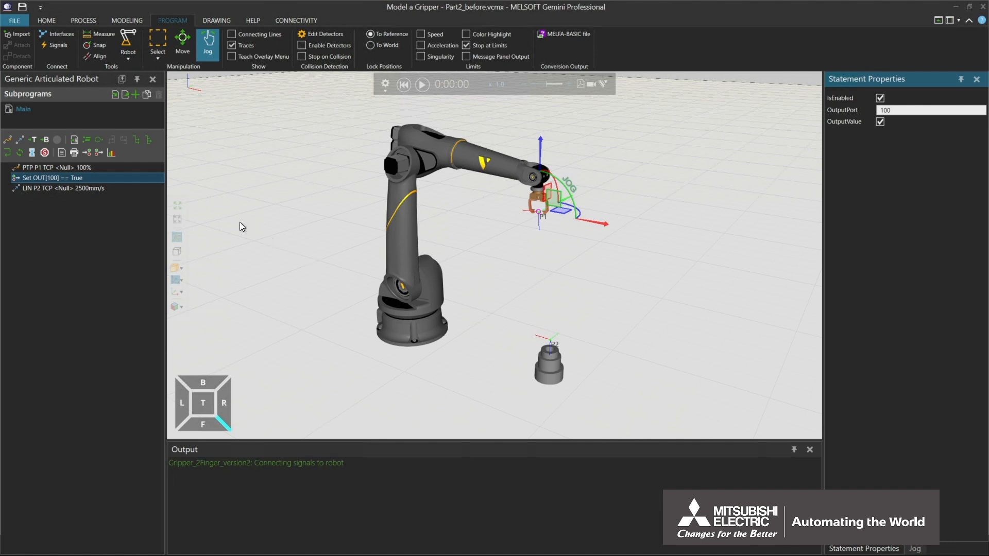
# Add a Set Binary Output statement after the linear motion to P2, with output port 100 set to False.
pyautogui.click(113, 188)
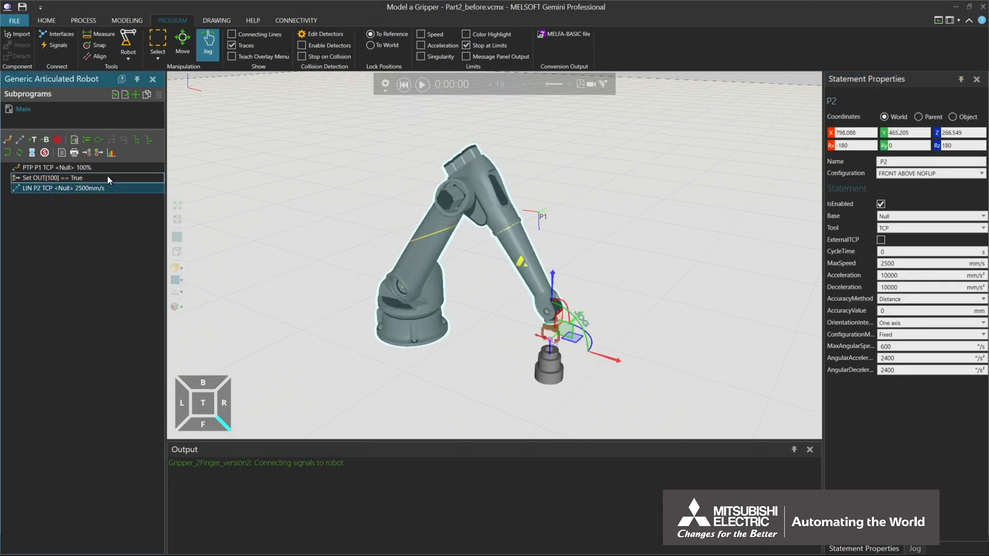
pyautogui.click(99, 153)
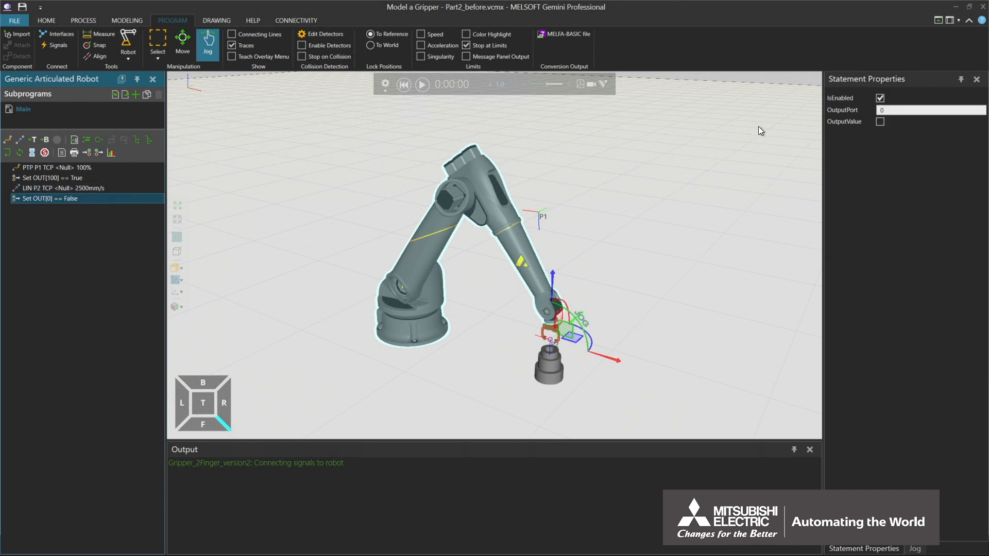
pyautogui.click(886, 110)
pyautogui.press('BackSpace')
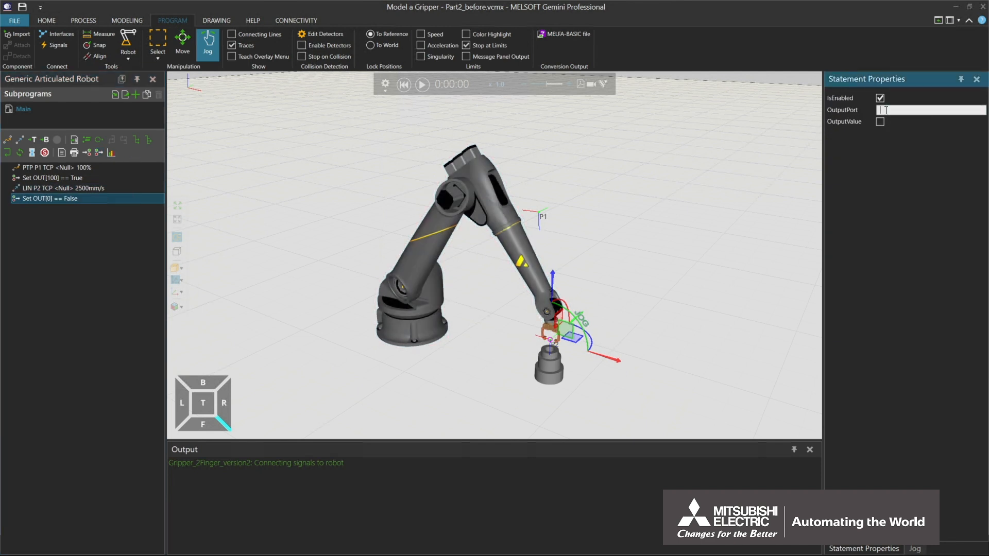
pyautogui.write('100')
pyautogui.press('Return')
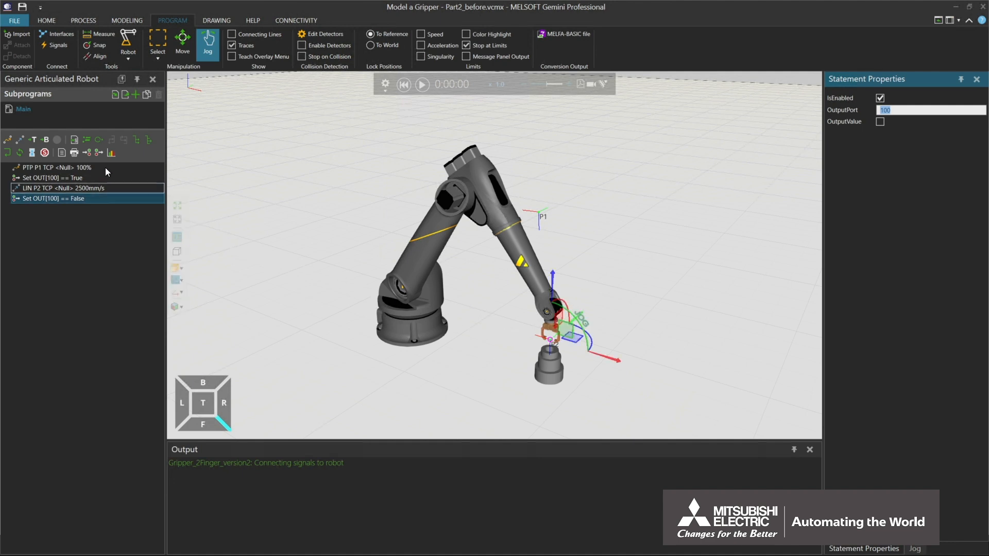
# Add a Wait Binary Input statement at the end of the Main program for input port 101 with value True.
pyautogui.click(88, 152)
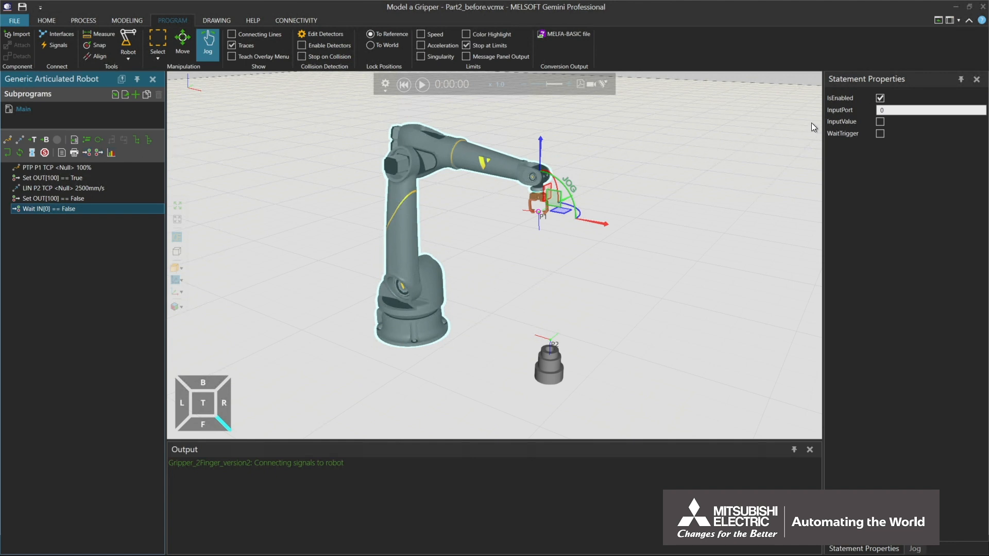
pyautogui.click(885, 110)
pyautogui.press('BackSpace')
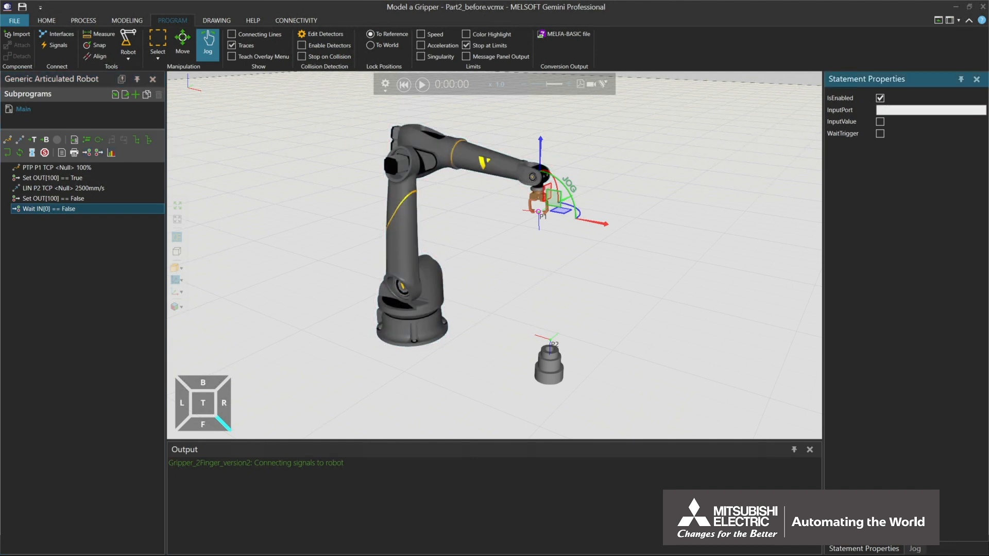
pyautogui.write('101')
pyautogui.press('Return')
pyautogui.click(881, 122)
# Reset the simulation, play the program, and pause it with the gripper open above the part.
pyautogui.click(405, 88)
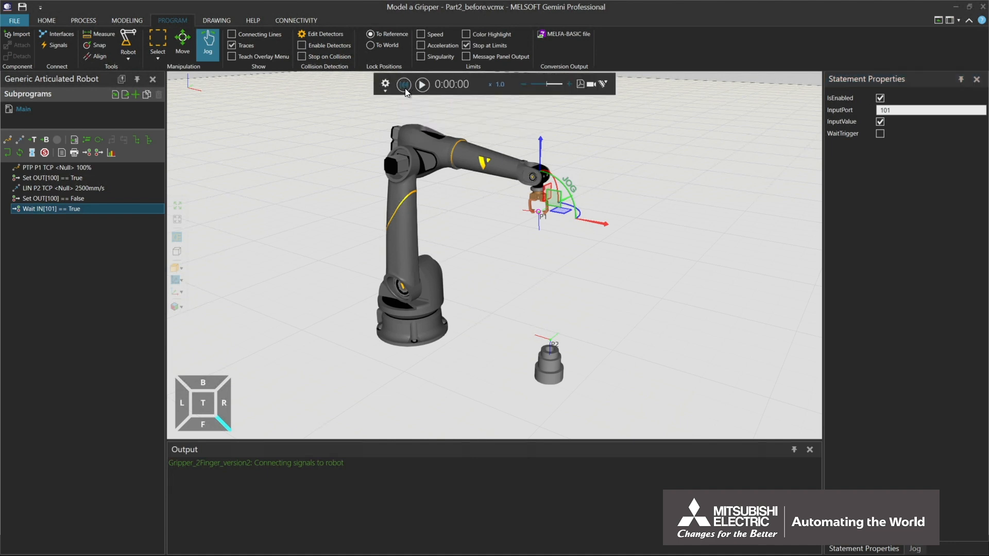
pyautogui.click(423, 84)
pyautogui.click(425, 83)
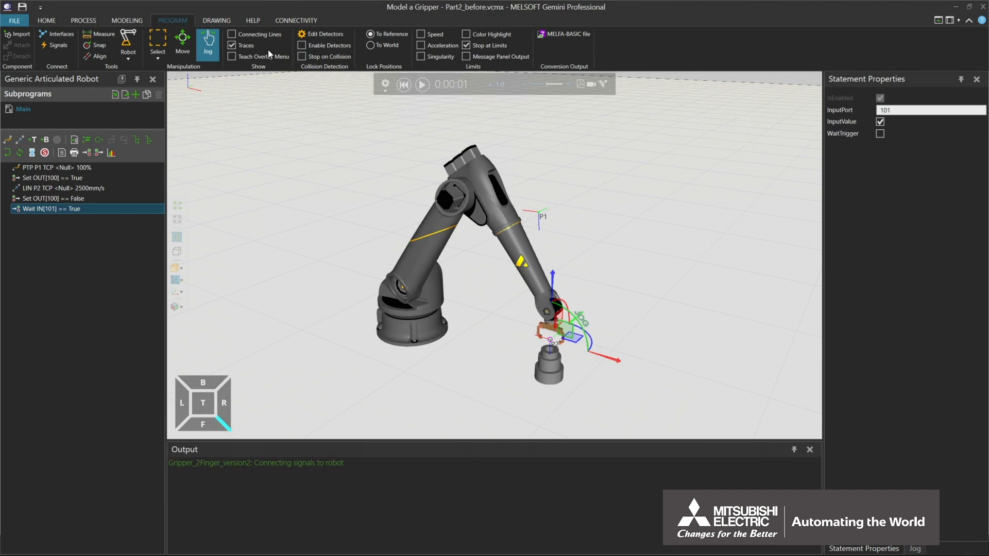
# Jog the robot straight down to about Z 185 so the open gripper fingers surround the top of the part.
pyautogui.click(212, 44)
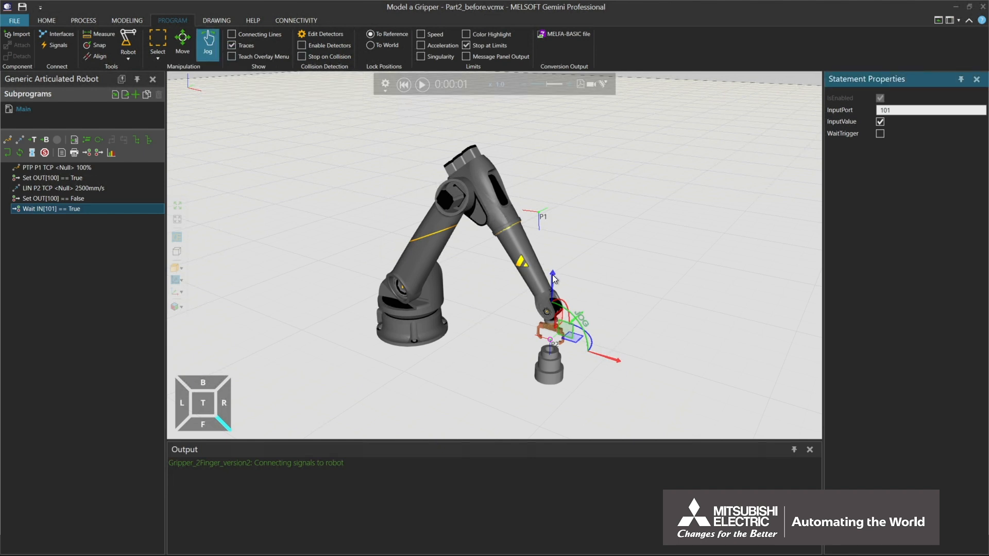
pyautogui.moveTo(552, 274); pyautogui.dragTo(553, 285)
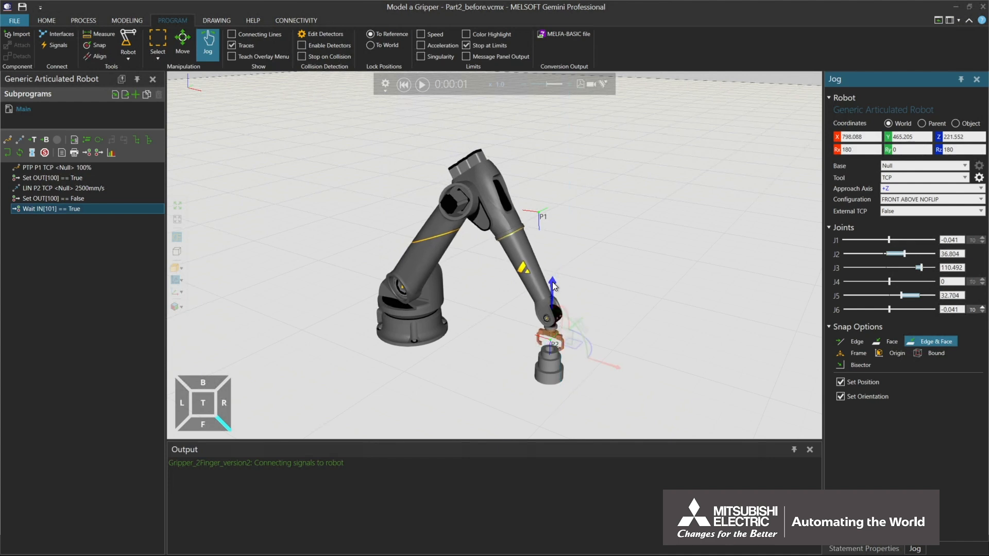
pyautogui.click(200, 419)
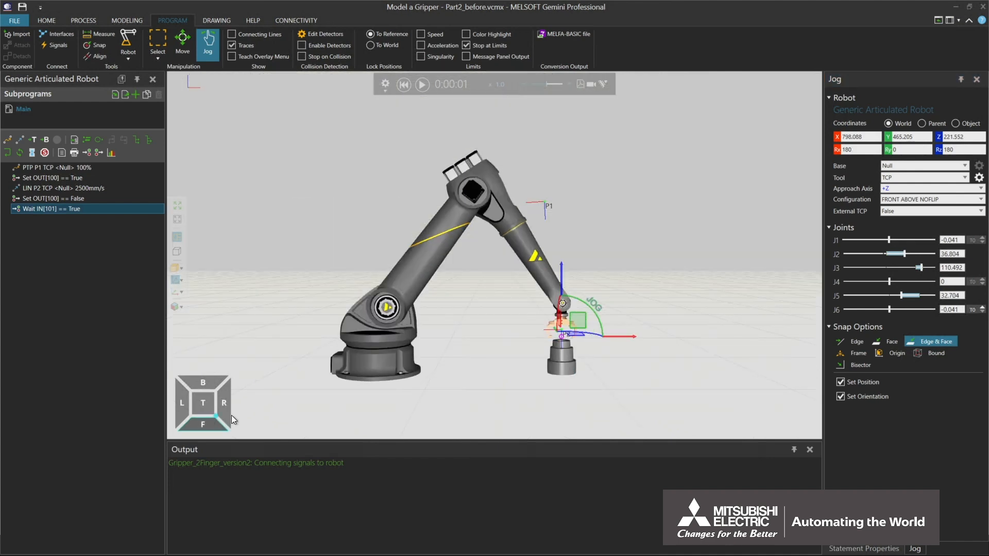
pyautogui.scroll(5, 559, 346)
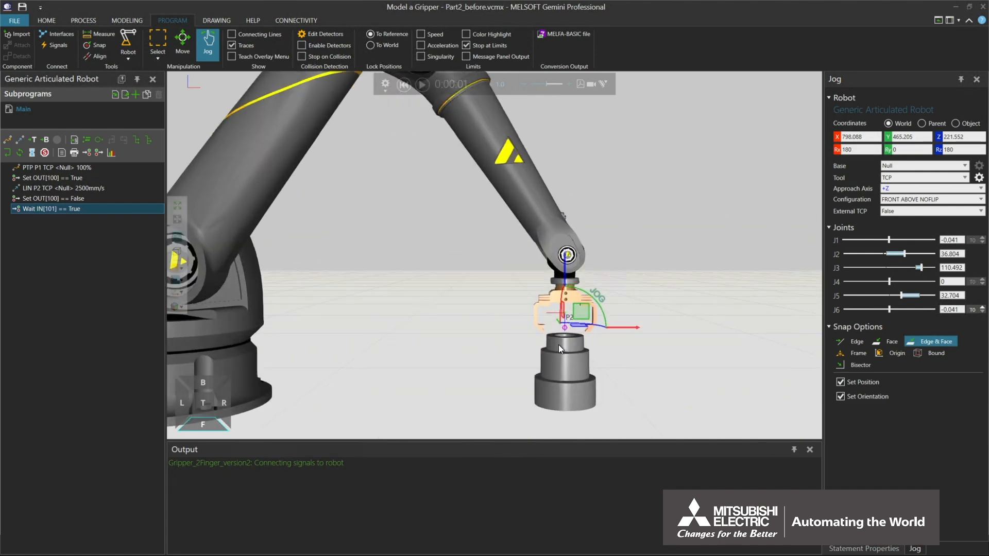
pyautogui.moveTo(634, 362); pyautogui.dragTo(596, 343, button='middle')
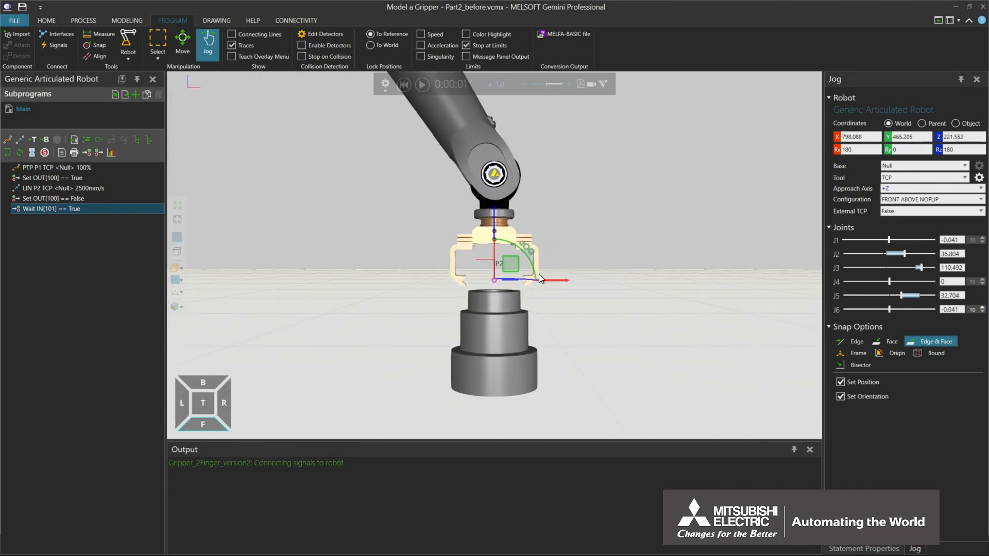
pyautogui.moveTo(493, 220); pyautogui.dragTo(493, 236)
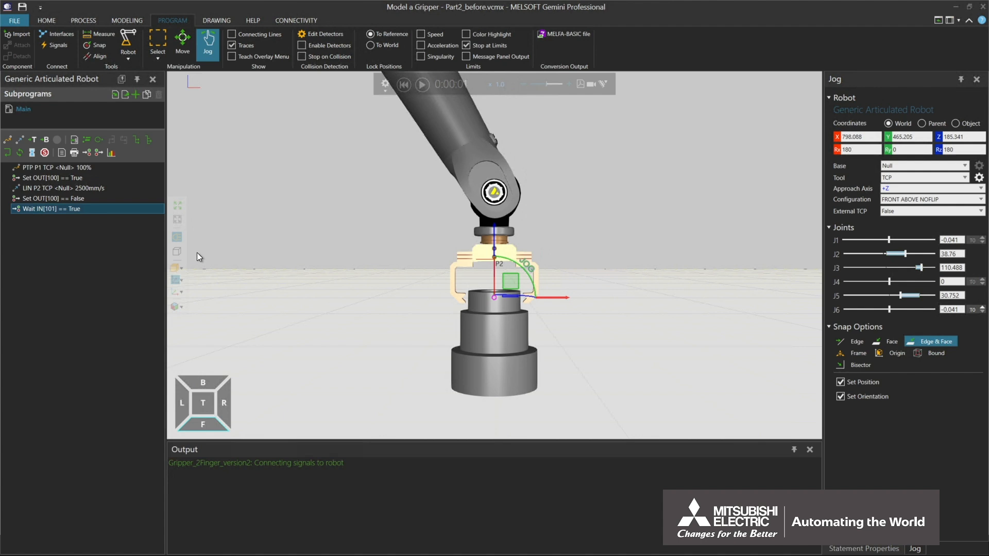
# Jog the gripper fingers closed against the part to about 25 mm and set the gripper's J1_ClosedValue to 25 mm.
pyautogui.click(175, 254)
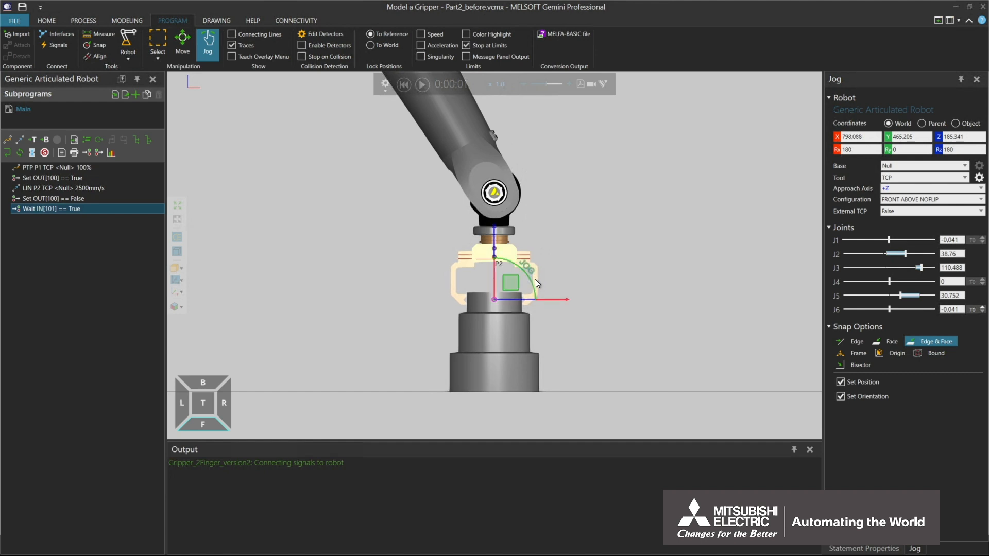
pyautogui.click(512, 253)
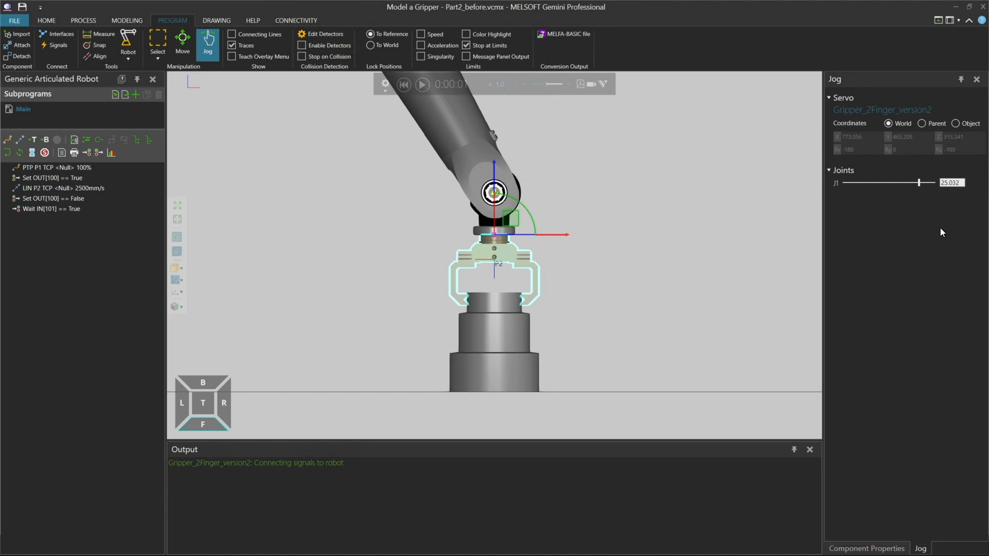
pyautogui.click(867, 547)
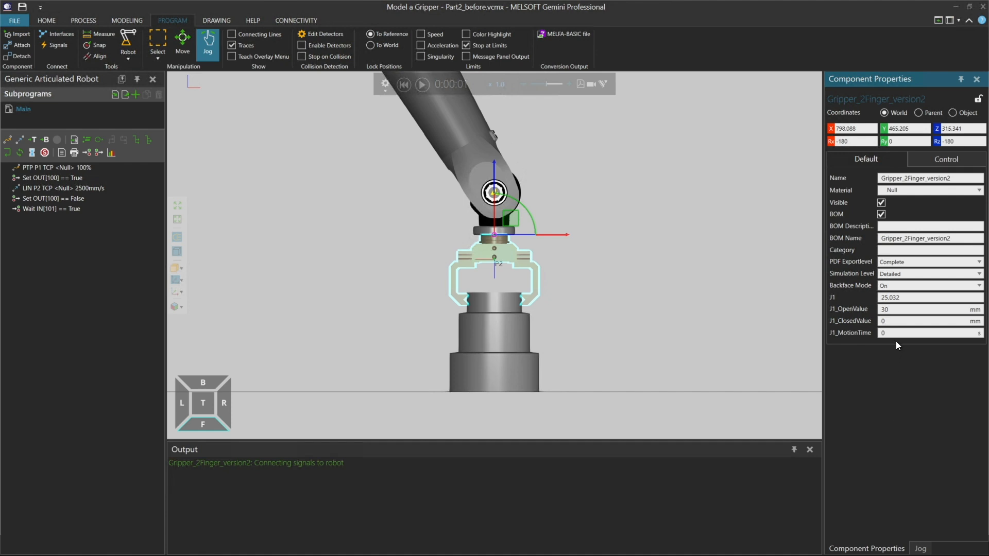
pyautogui.doubleClick(889, 320)
pyautogui.write('25')
pyautogui.press('Return')
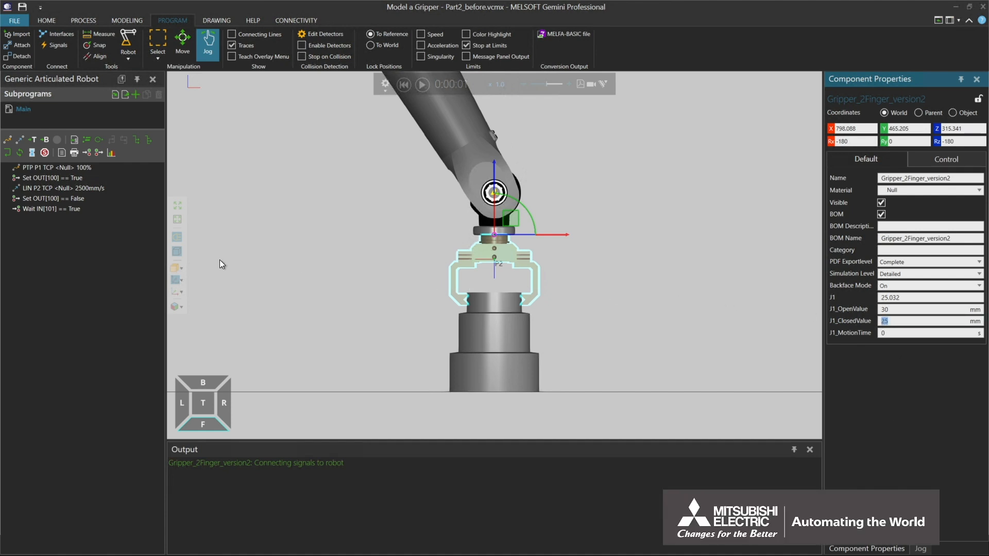
# Add a linear motion statement at the robot's current gripping position to the end of the Main program.
pyautogui.click(176, 252)
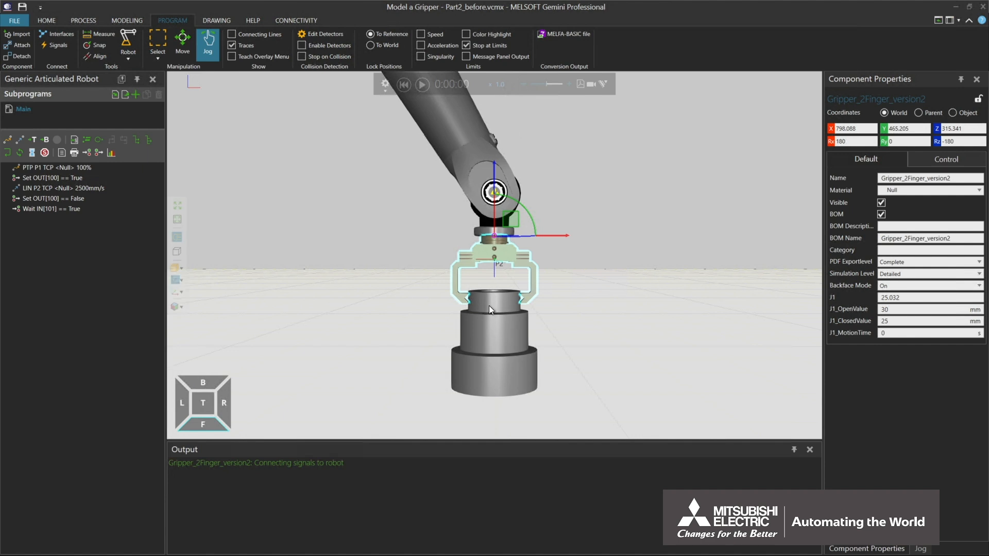
pyautogui.scroll(-3, 489, 305)
pyautogui.moveTo(489, 305); pyautogui.dragTo(552, 310, button='right')
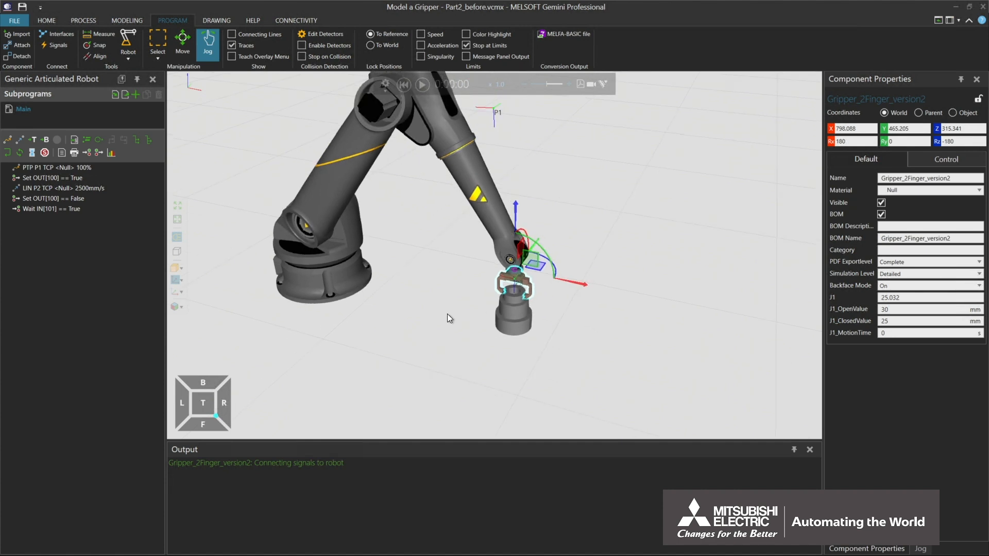
pyautogui.moveTo(447, 314); pyautogui.dragTo(504, 369, button='right')
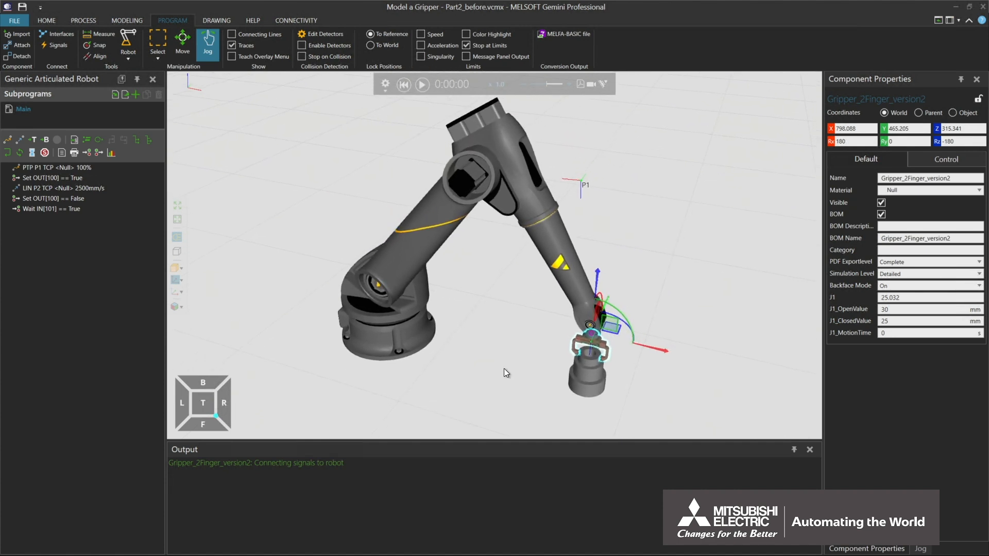
pyautogui.click(409, 258)
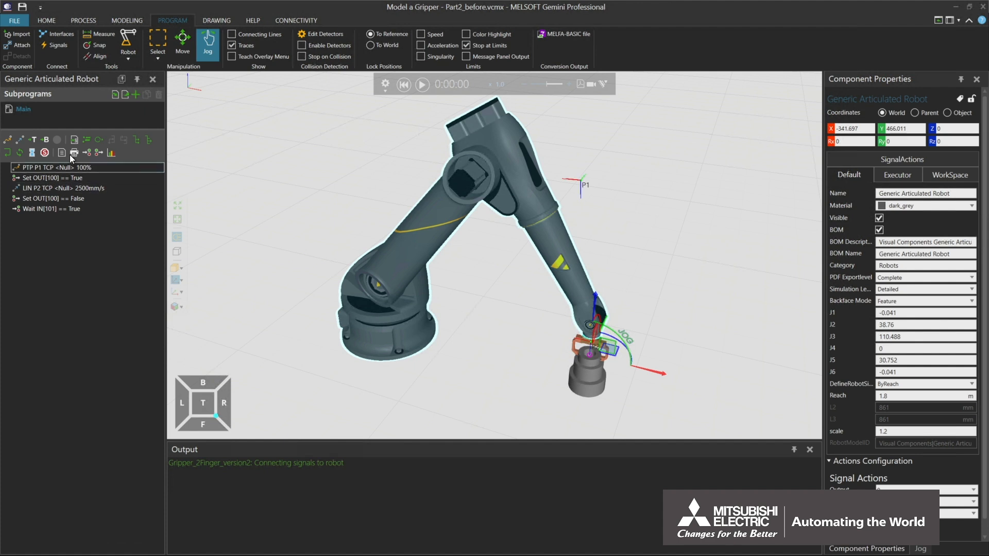
pyautogui.click(21, 140)
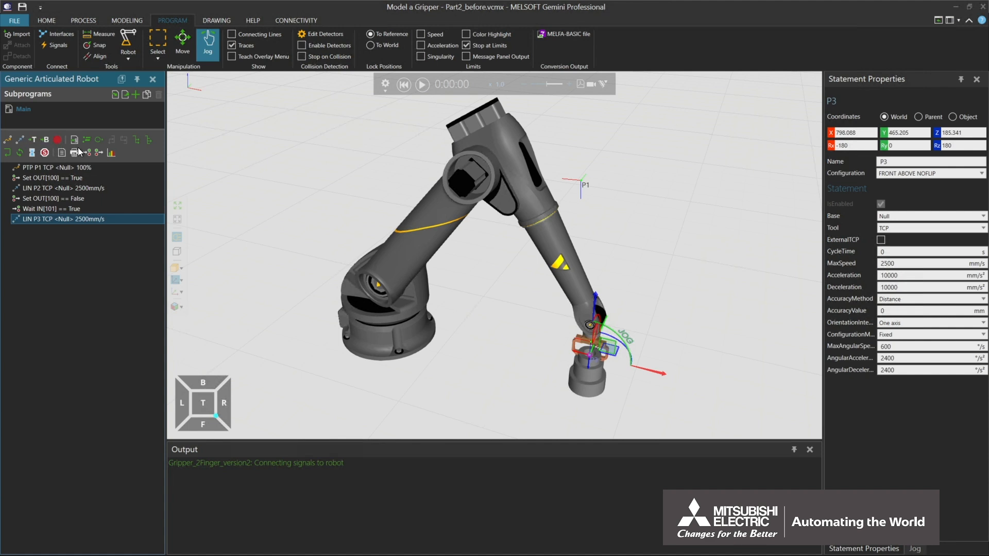
# Add a Set Binary Output statement after the linear motion to P3, with output port 100 set to True.
pyautogui.click(99, 153)
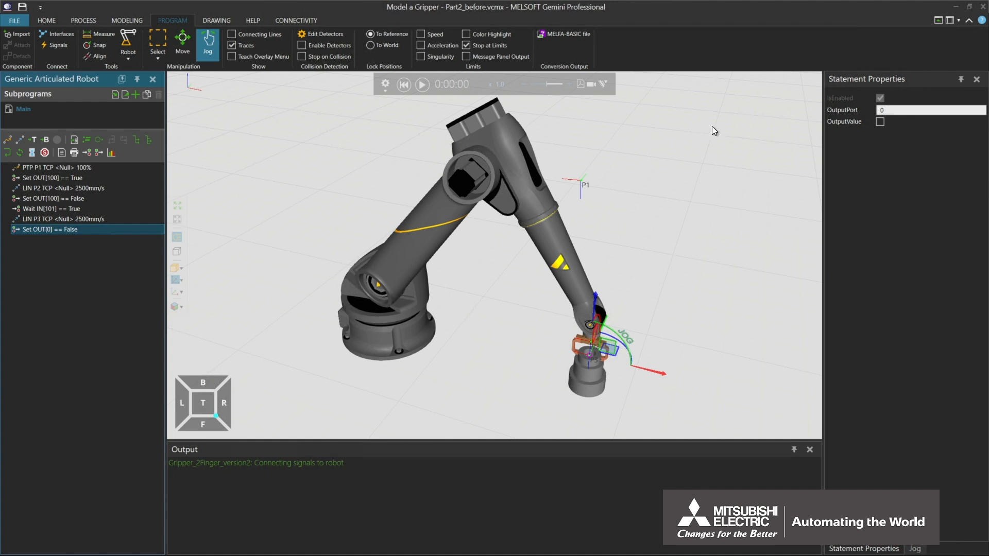
pyautogui.click(885, 110)
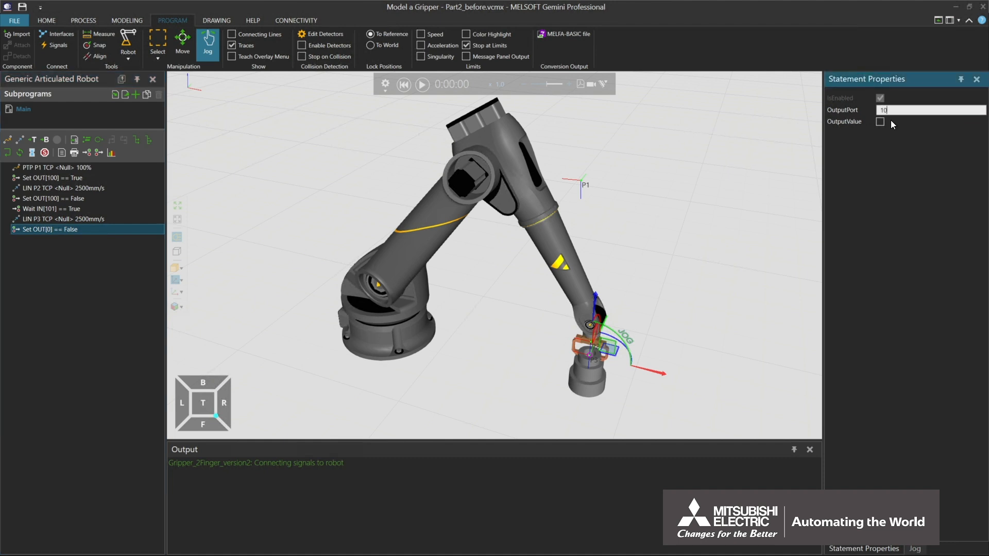
pyautogui.press('Return')
# Add a Wait Binary Input statement at the end of the program for input port 102 with value True.
pyautogui.click(85, 153)
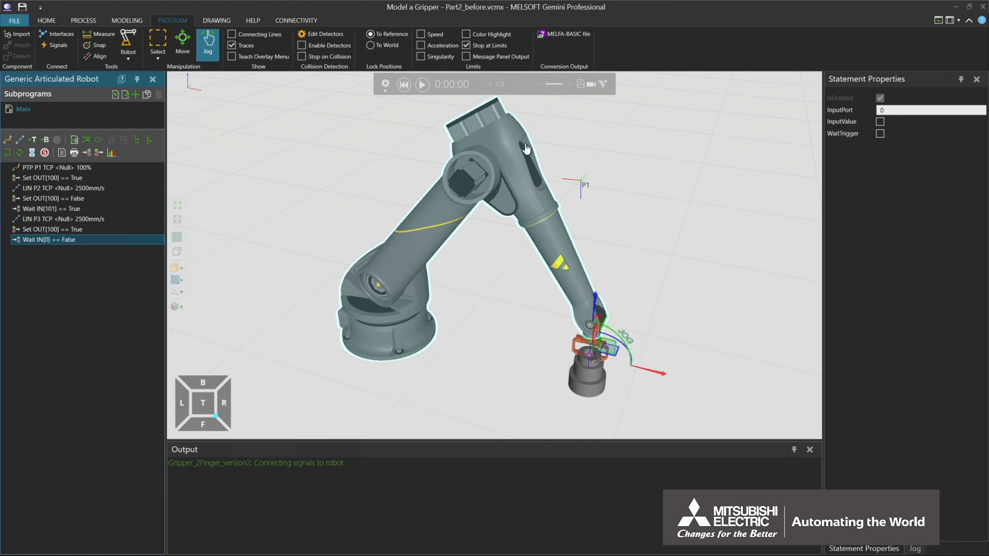
pyautogui.click(885, 110)
pyautogui.write('102')
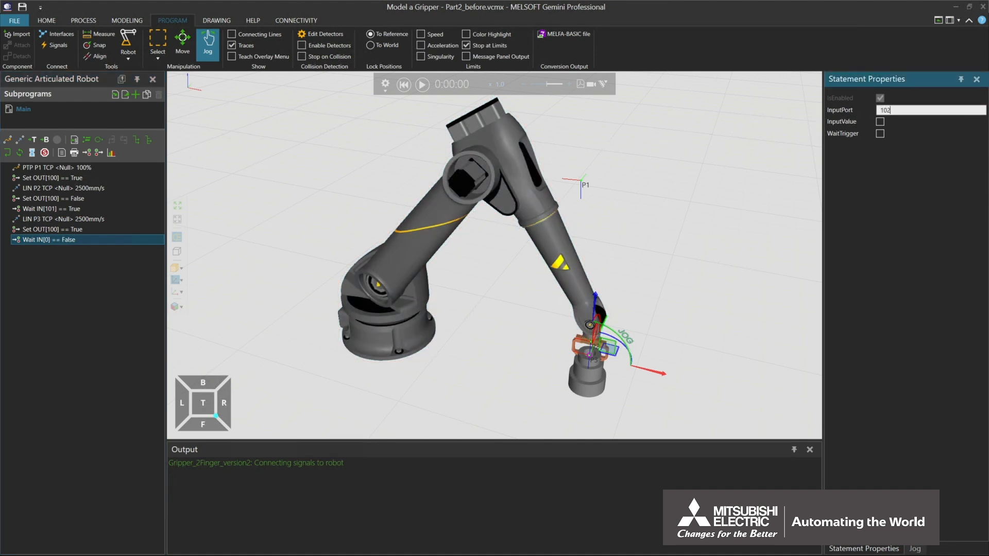
pyautogui.press('Return')
pyautogui.click(882, 120)
# Add a Set Binary Output statement at the end of the program with output port 1 set to True.
pyautogui.click(98, 155)
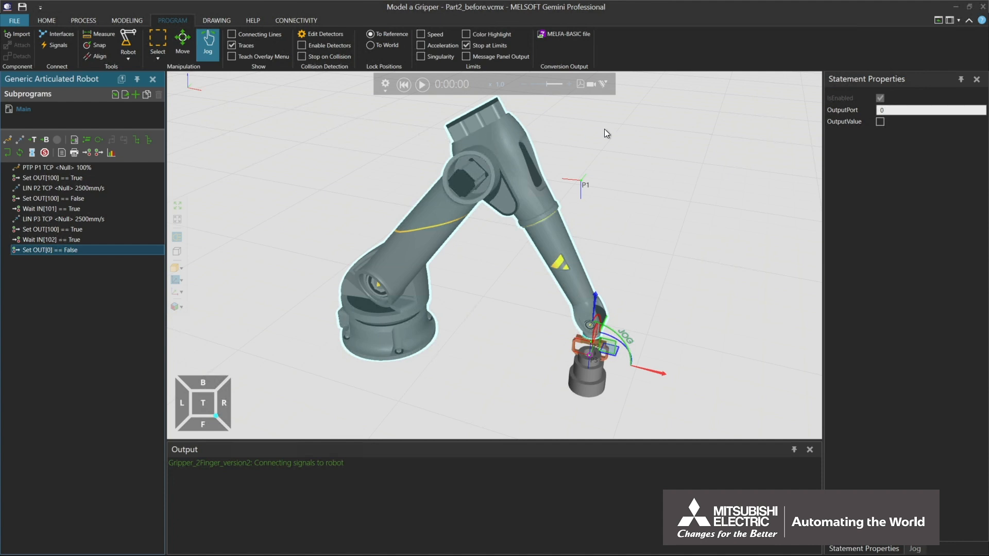
pyautogui.click(896, 107)
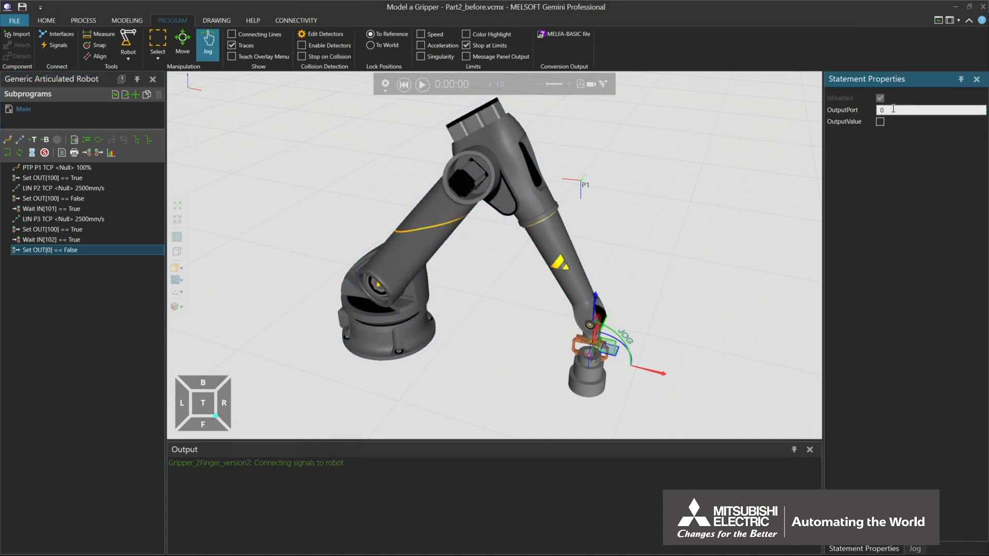
pyautogui.write('1')
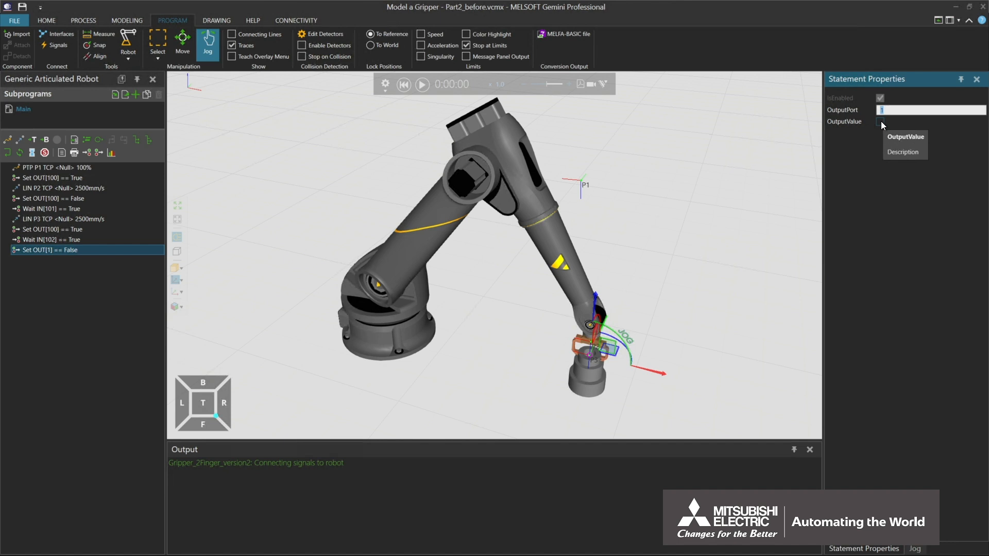
pyautogui.click(879, 121)
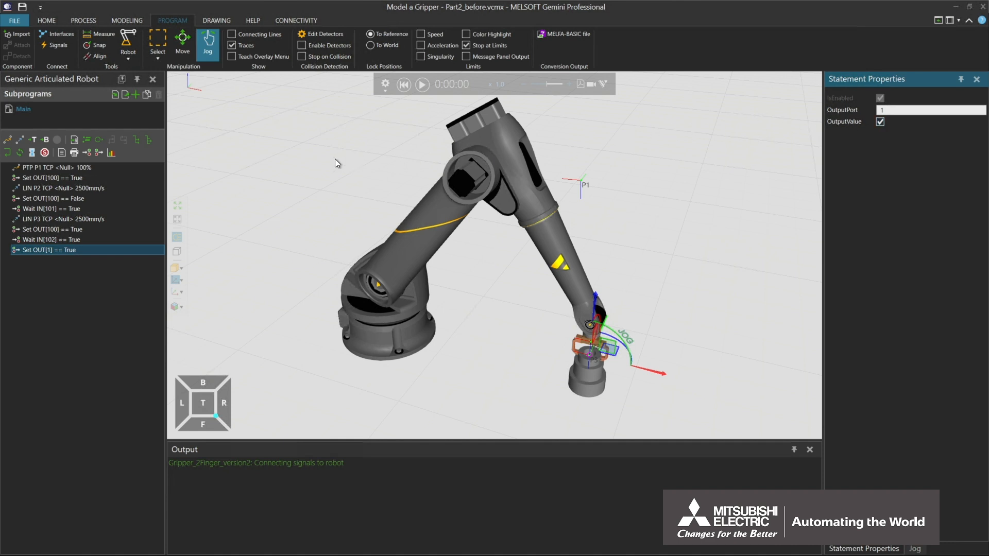
# Copy the linear motion to P2 and place the duplicate at the end of the program, after Set OUT[1].
pyautogui.click(112, 190)
pyautogui.rightClick(112, 190)
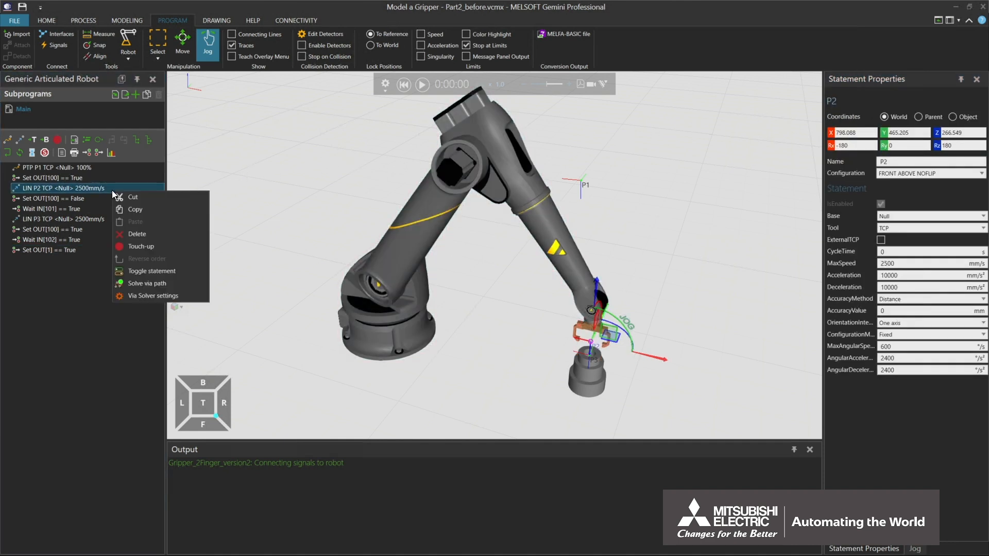
pyautogui.click(138, 209)
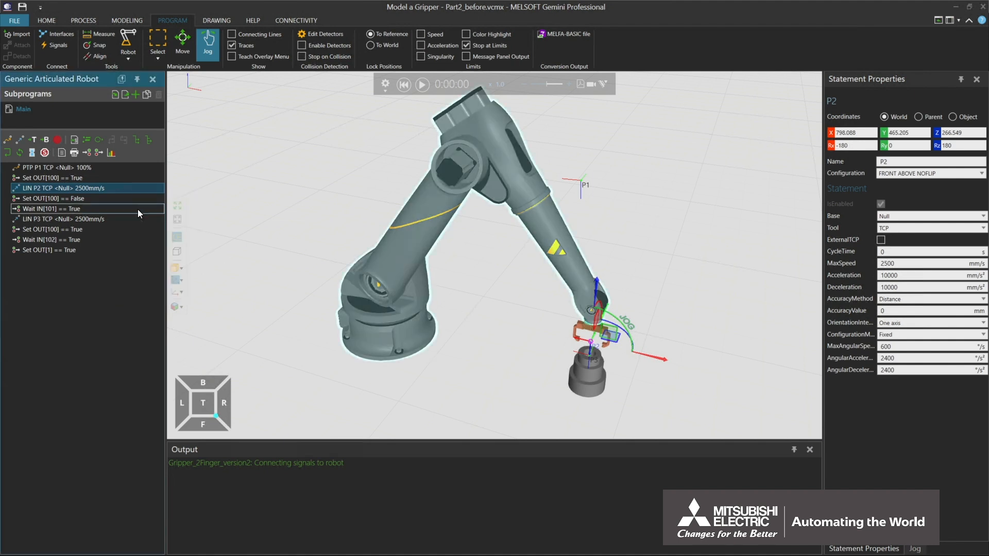
pyautogui.rightClick(67, 262)
pyautogui.click(78, 281)
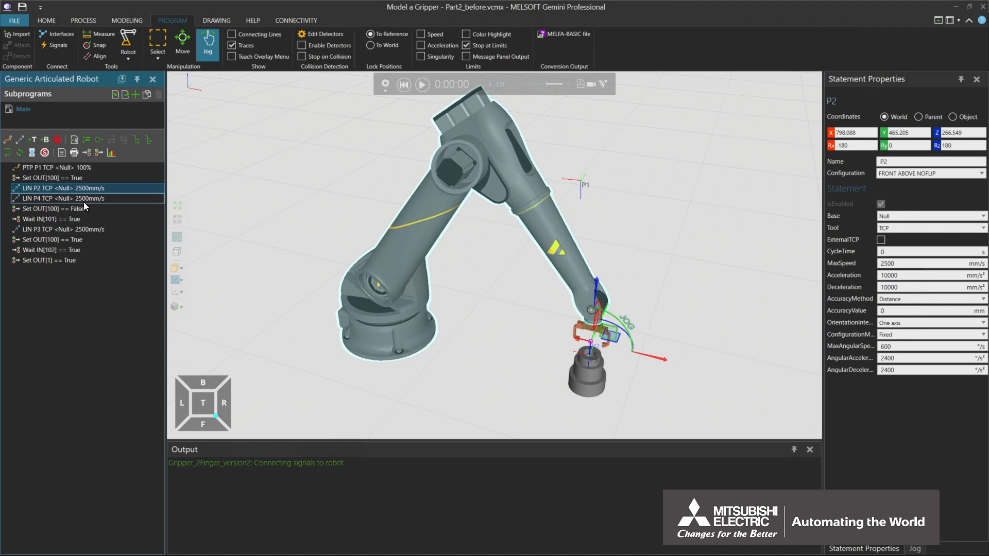
pyautogui.moveTo(83, 202); pyautogui.dragTo(71, 270)
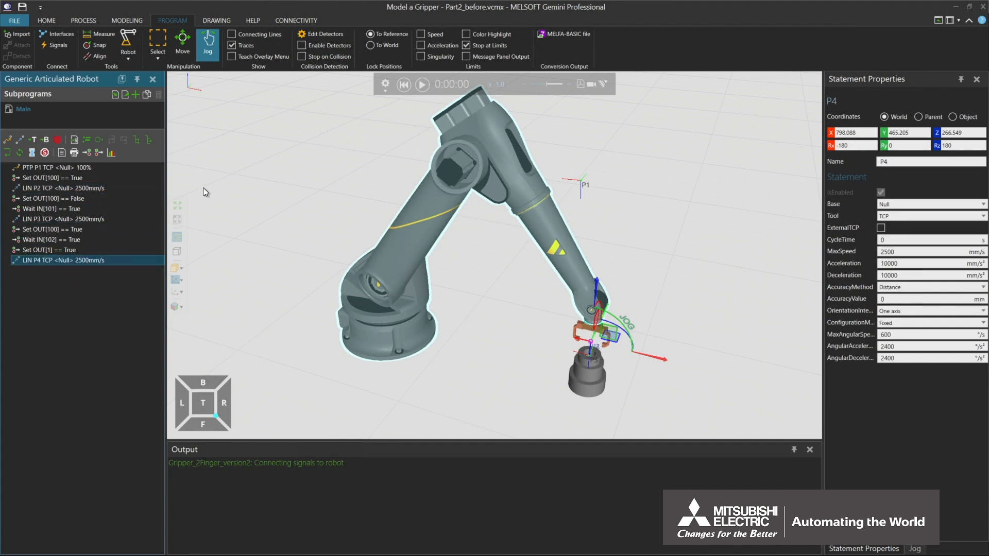
# Reset the simulation and play the program through to the final linear motion, then pause it.
pyautogui.click(403, 86)
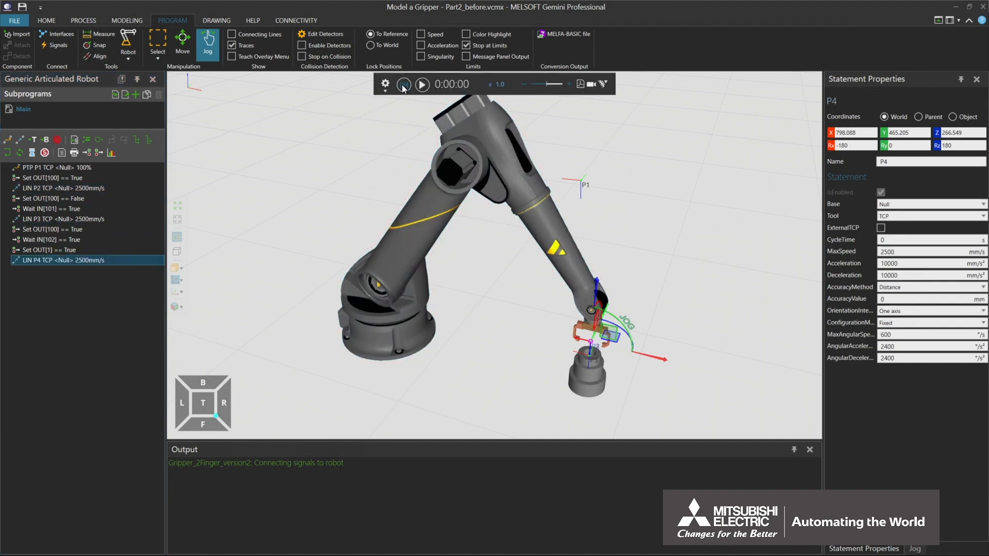
pyautogui.click(422, 86)
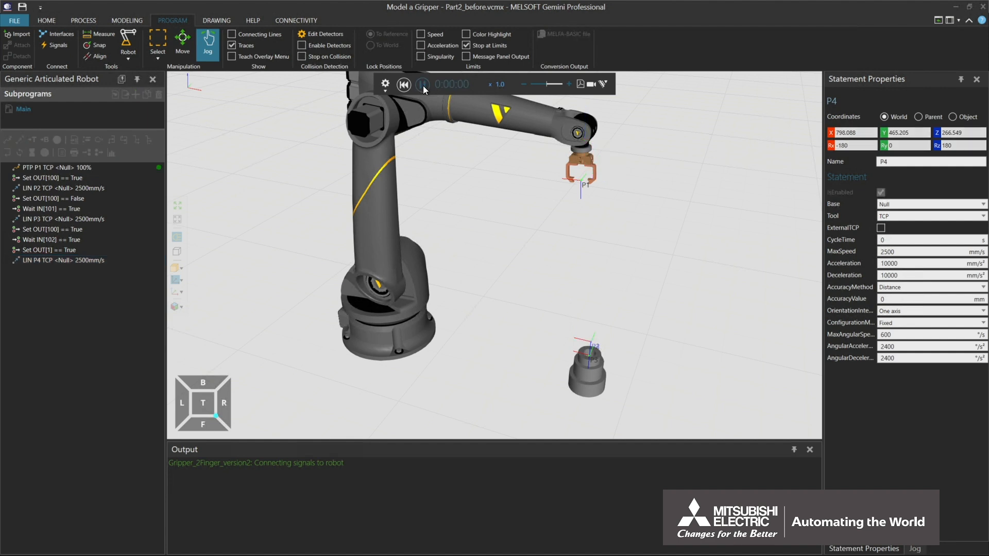
pyautogui.click(422, 86)
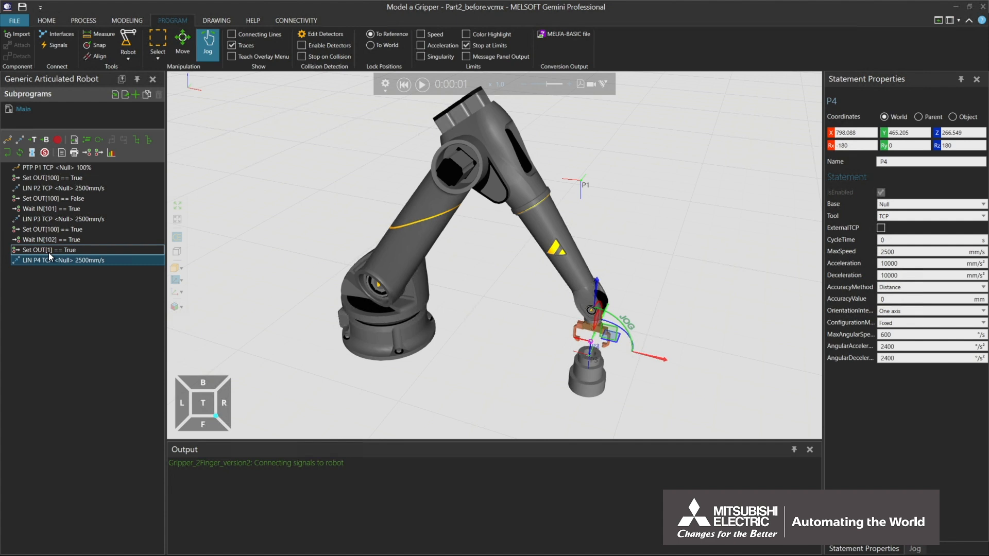
# Configure the robot's signal actions for output 1, with grasping on True and the TCP as the grasp tool.
pyautogui.click(392, 258)
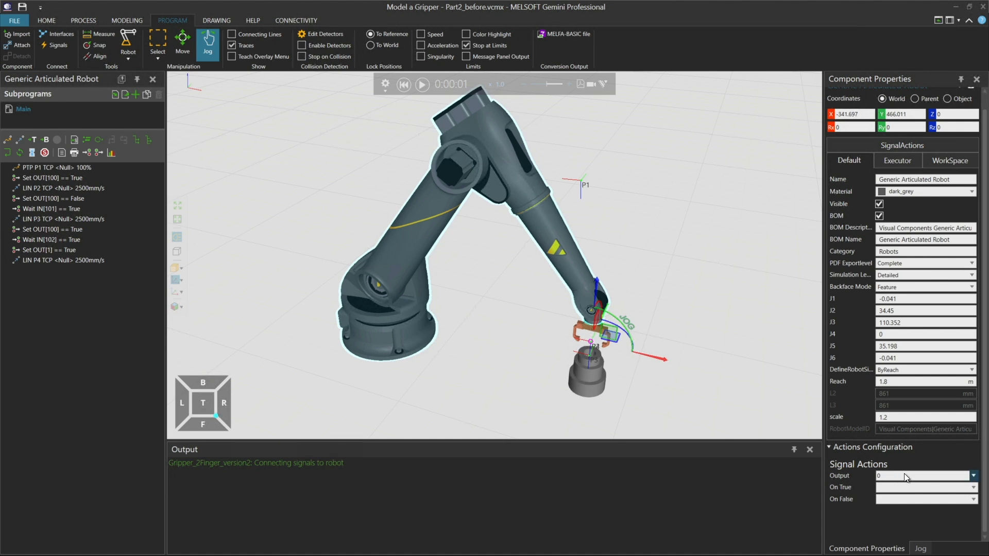
pyautogui.click(974, 476)
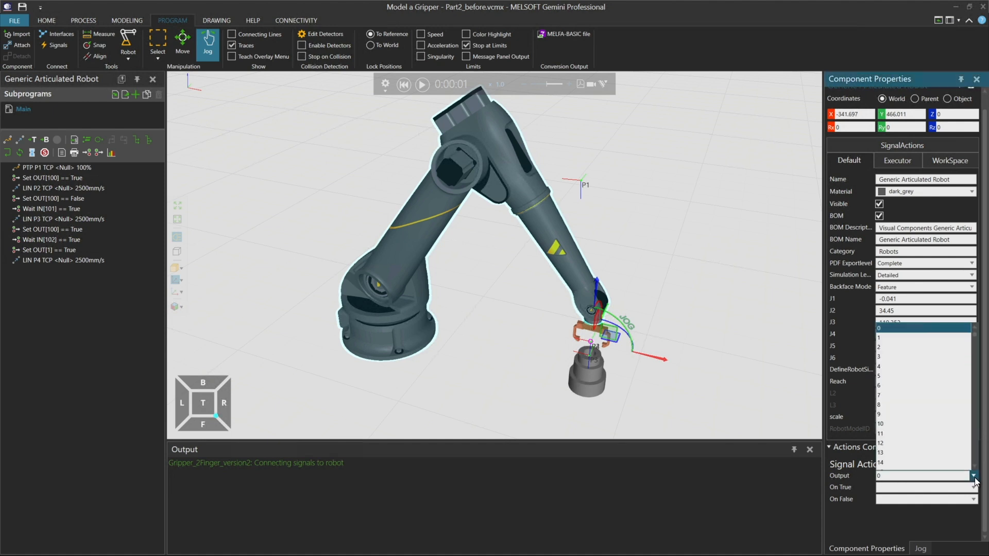
pyautogui.click(959, 336)
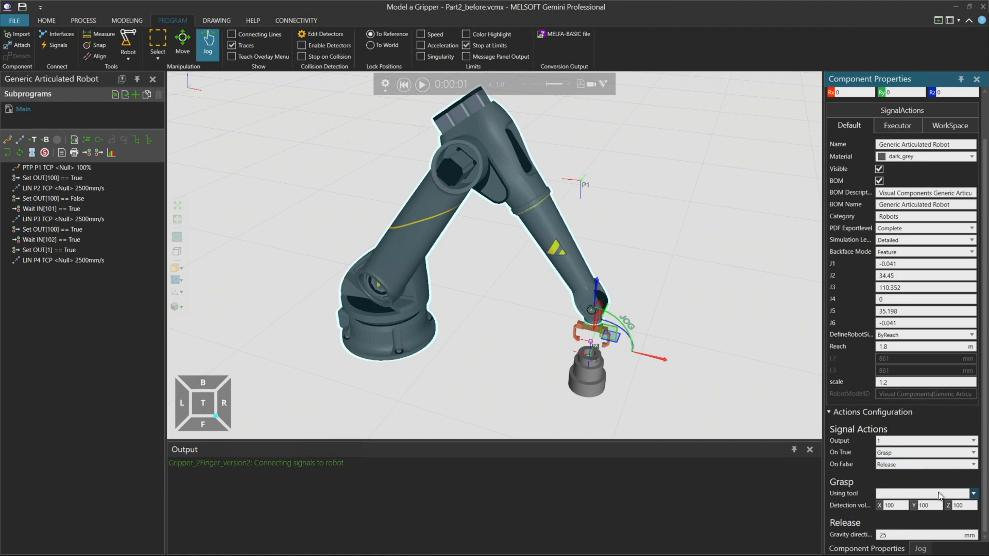
pyautogui.click(973, 494)
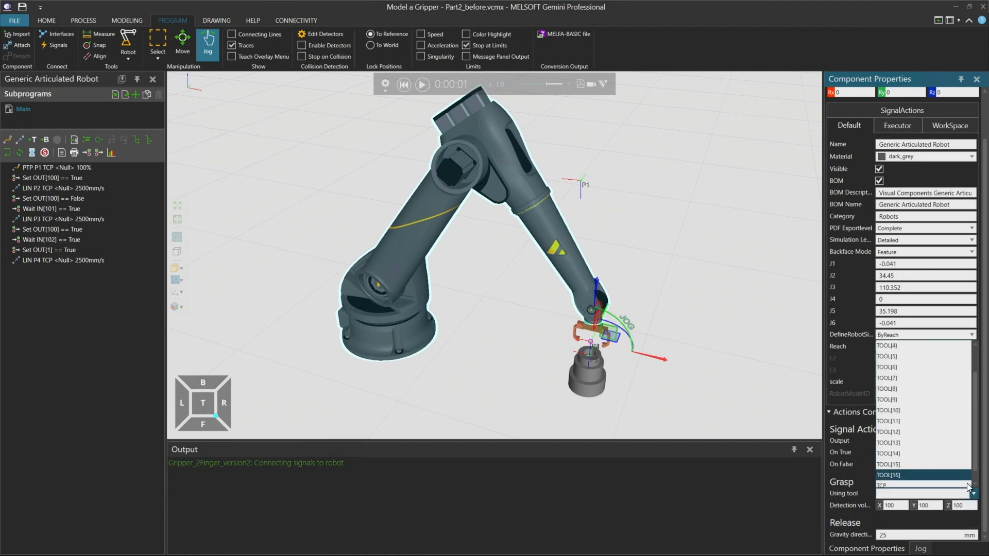
pyautogui.click(967, 474)
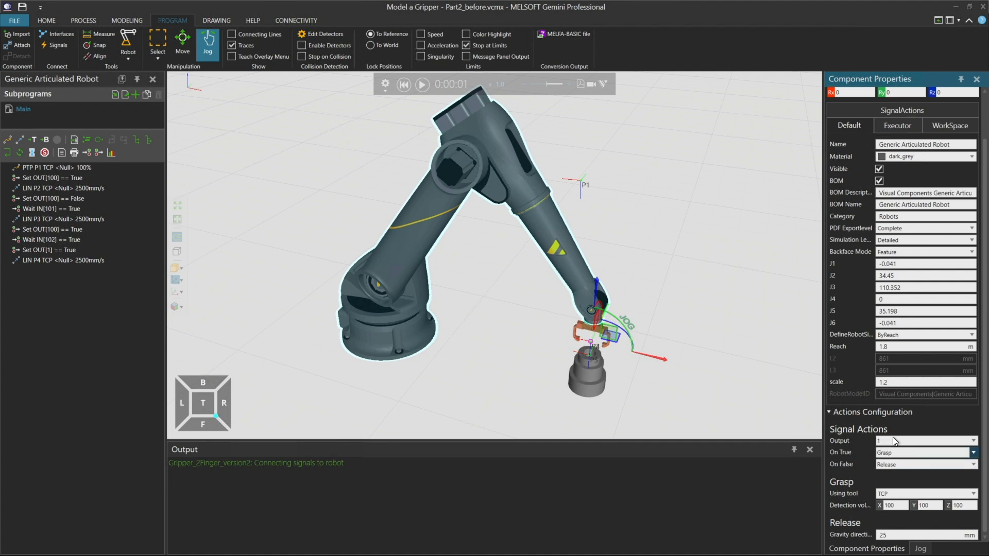
# Reset and replay the simulation to check the grasp action on the part, then pause it.
pyautogui.click(403, 84)
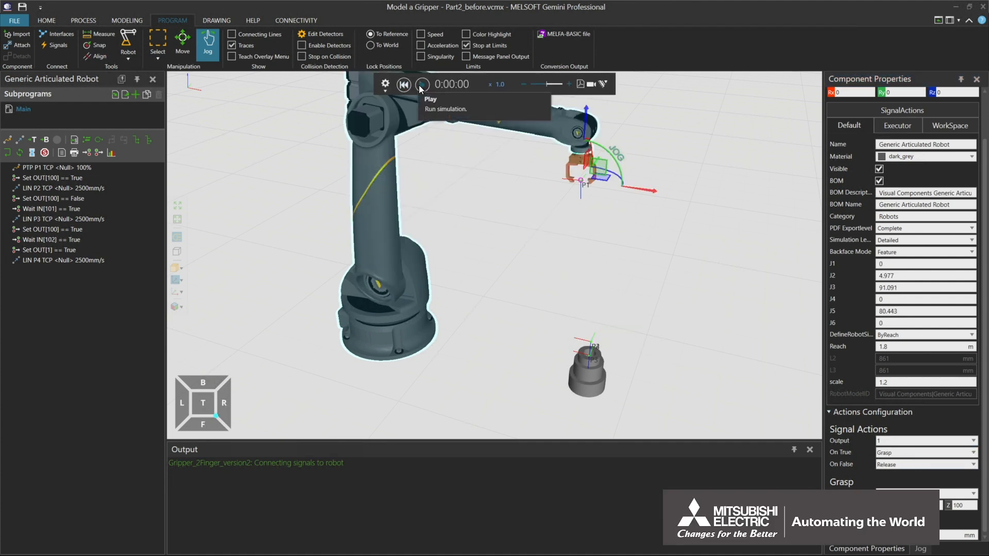
pyautogui.click(423, 86)
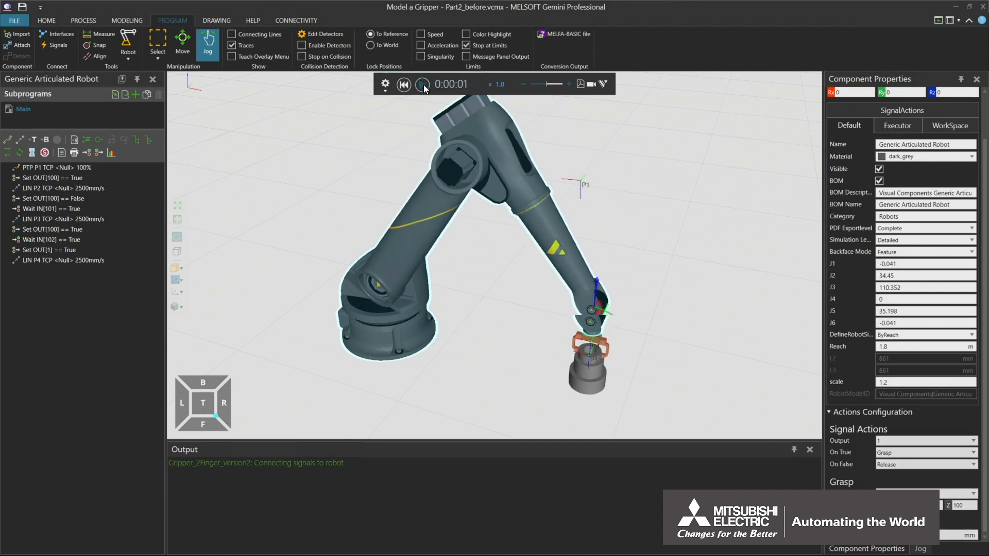
pyautogui.click(422, 85)
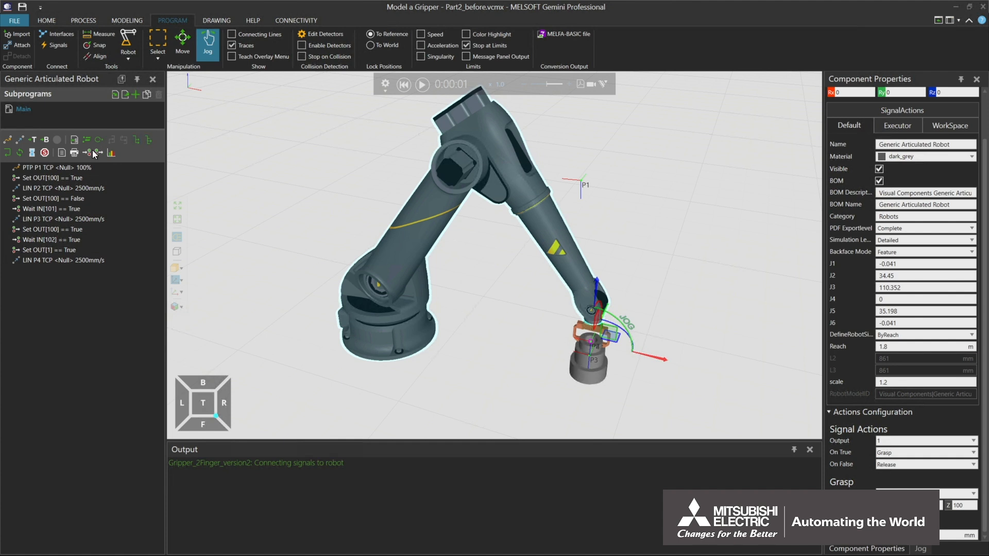
# Copy the point-to-point motion to P1 and paste it after the linear motion to P4.
pyautogui.click(41, 167)
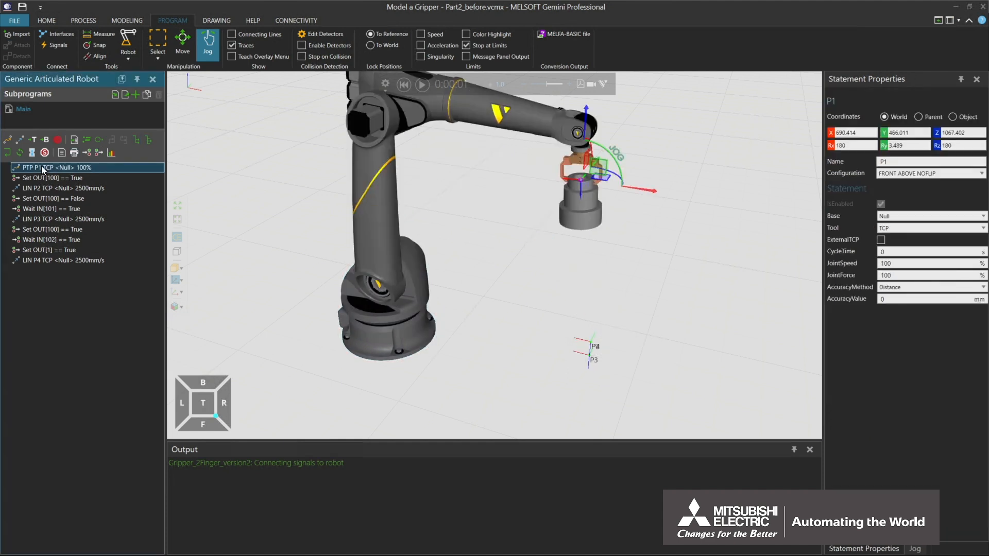
pyautogui.rightClick(42, 167)
pyautogui.click(66, 183)
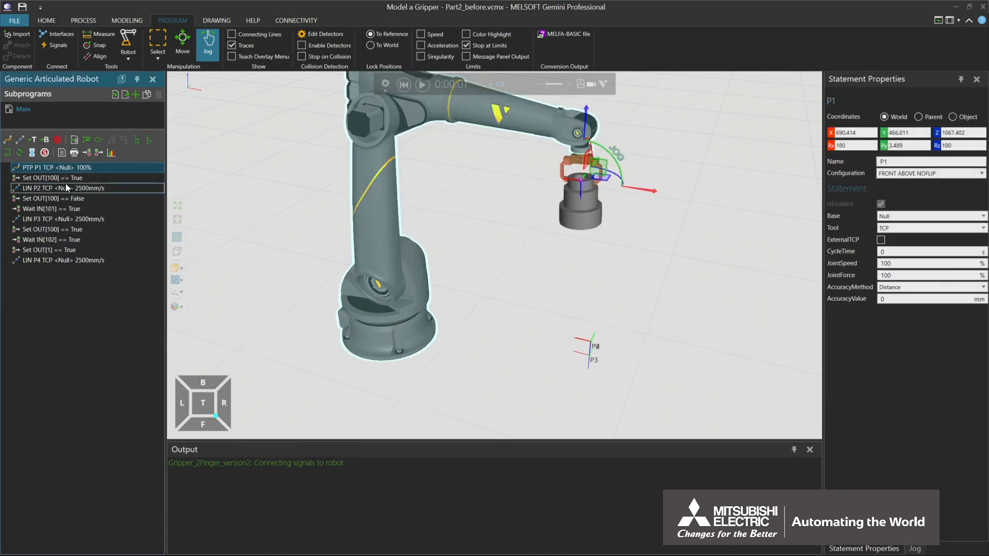
pyautogui.click(65, 261)
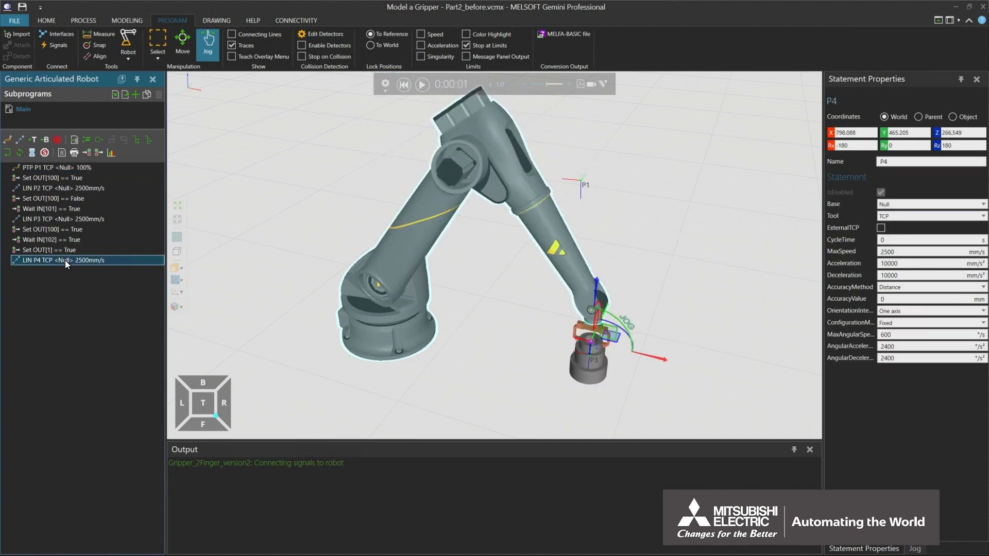
pyautogui.rightClick(65, 269)
pyautogui.click(79, 289)
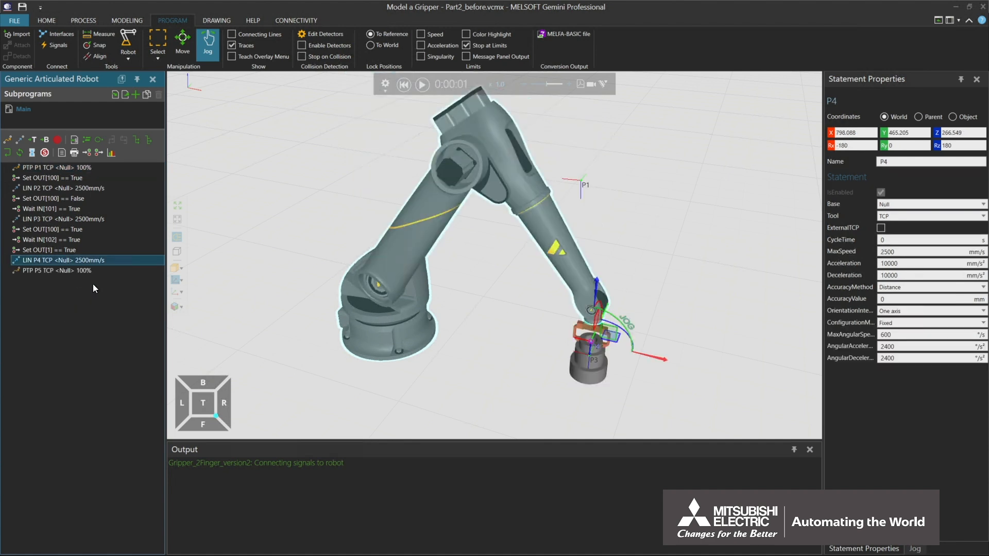
# Reset the simulation, run the whole pick-up program through the final point-to-point motion, and pause it.
pyautogui.click(403, 85)
pyautogui.click(423, 84)
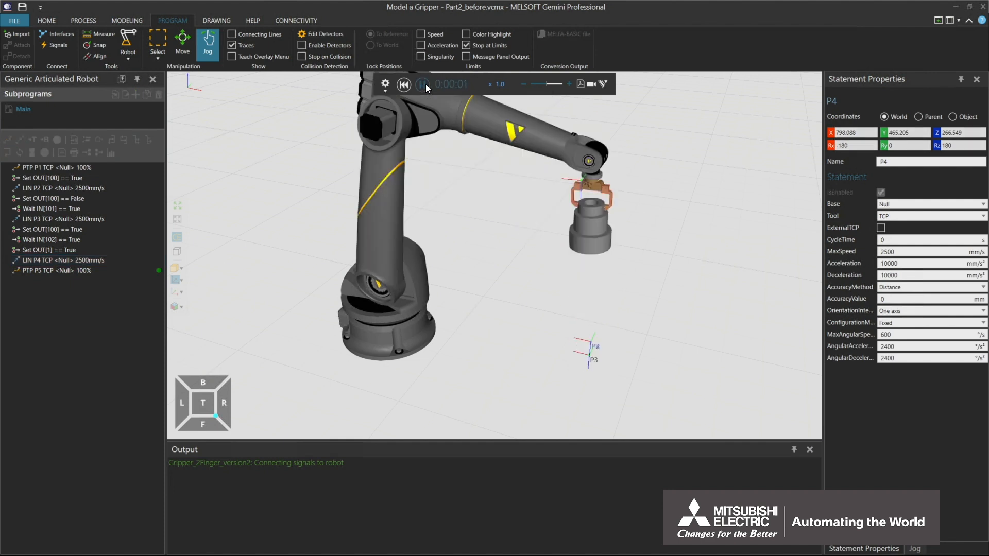
pyautogui.click(424, 84)
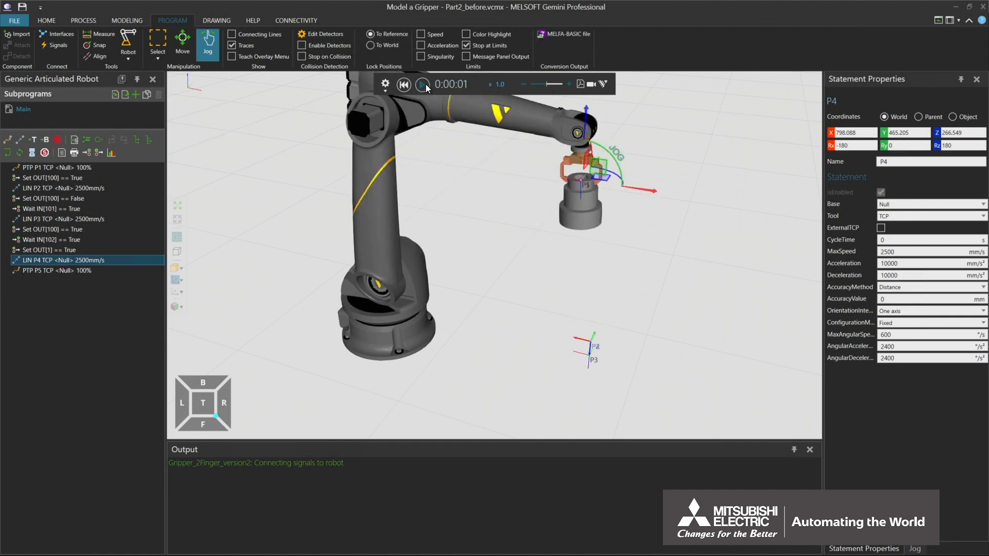